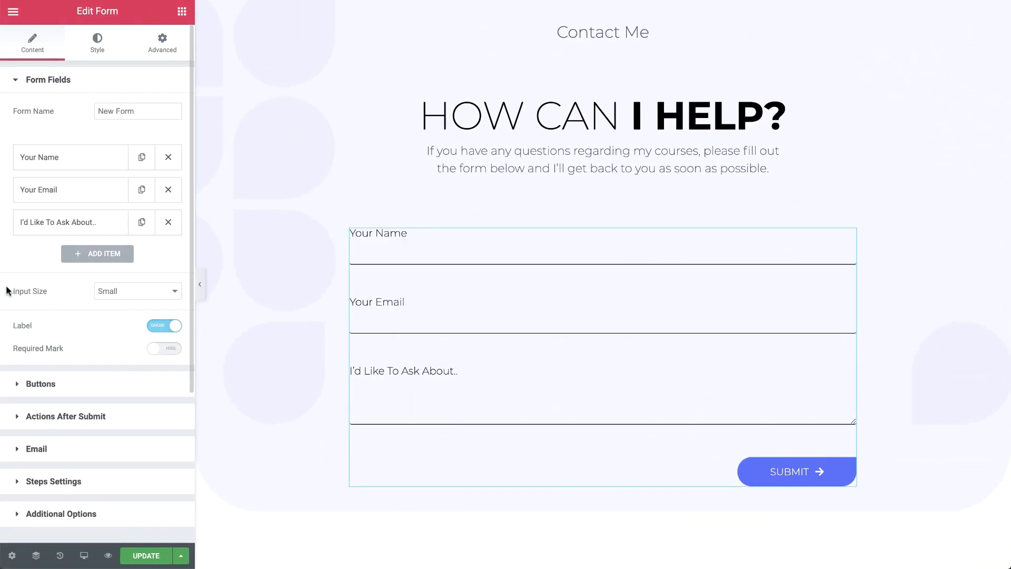
- Set Your Name and Your Email to 50% column width, keeping Email as its field type
left_click(91, 167)
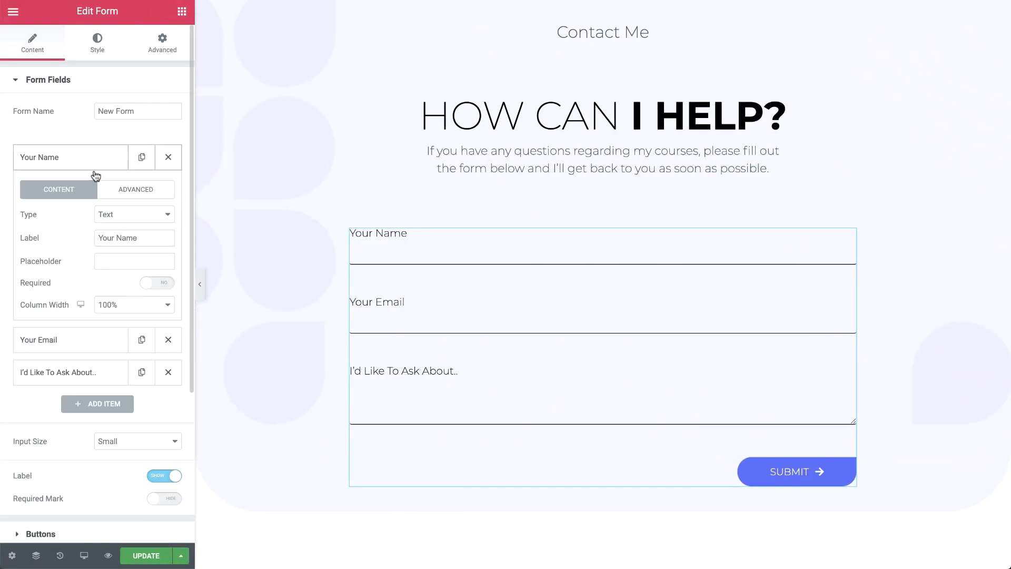
left_click(113, 302)
left_click(141, 248)
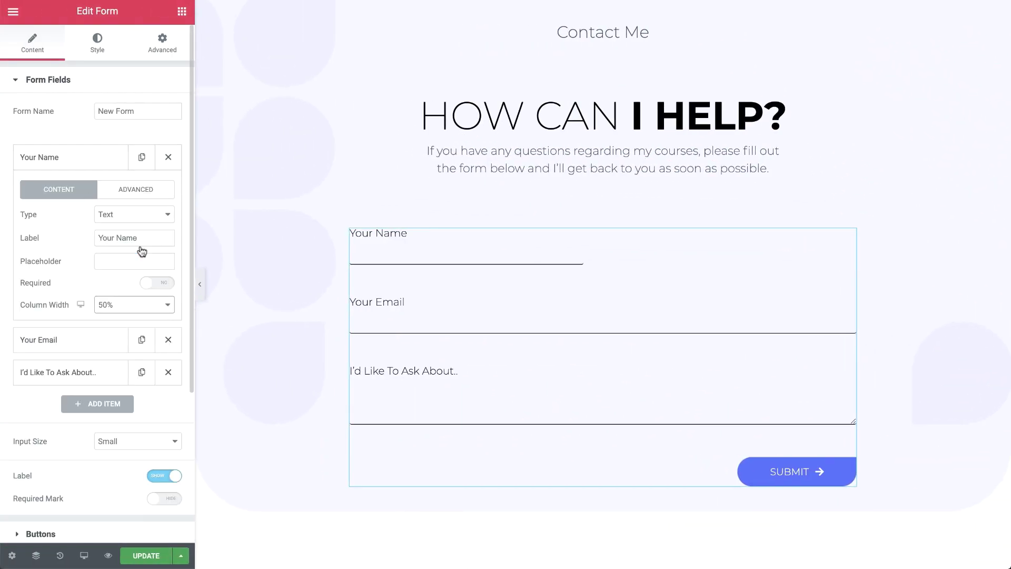
left_click(111, 338)
left_click(105, 337)
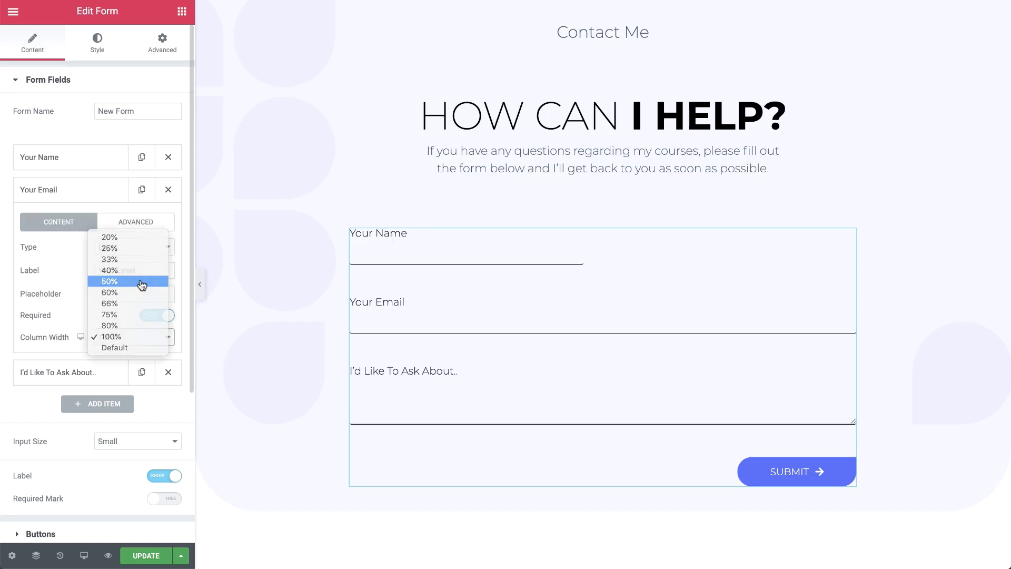
left_click(142, 283)
left_click(148, 247)
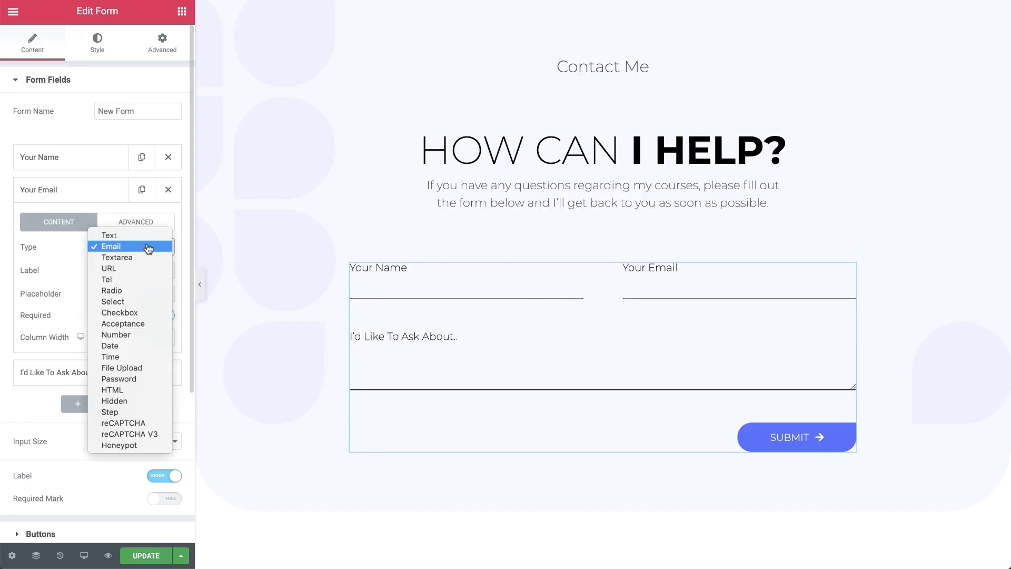
left_click(148, 247)
- Review the Actions After Submit options, then collapse the editing panel to preview the form
scroll(140, 264, "down", 3)
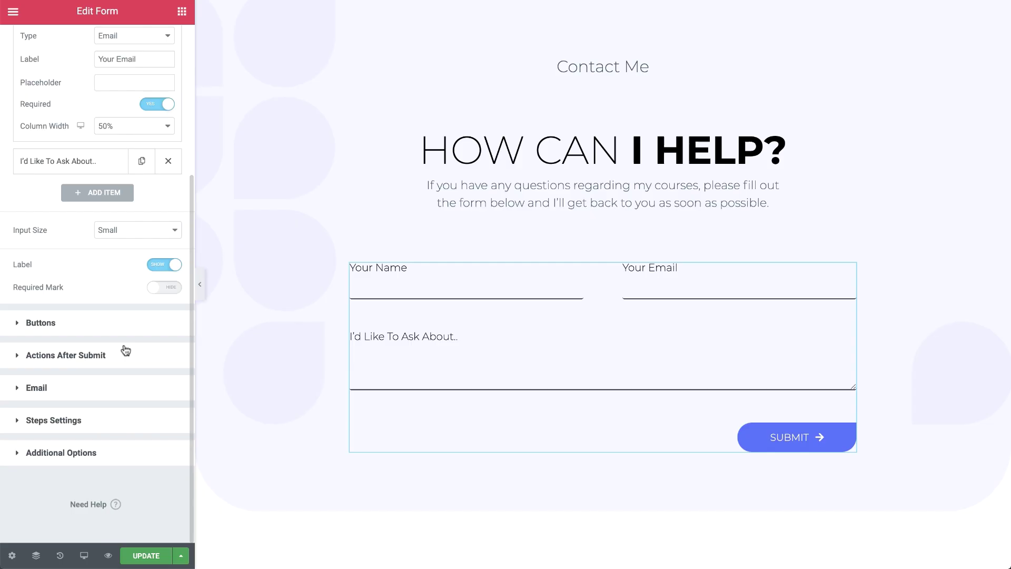
left_click(132, 289)
left_click(142, 198)
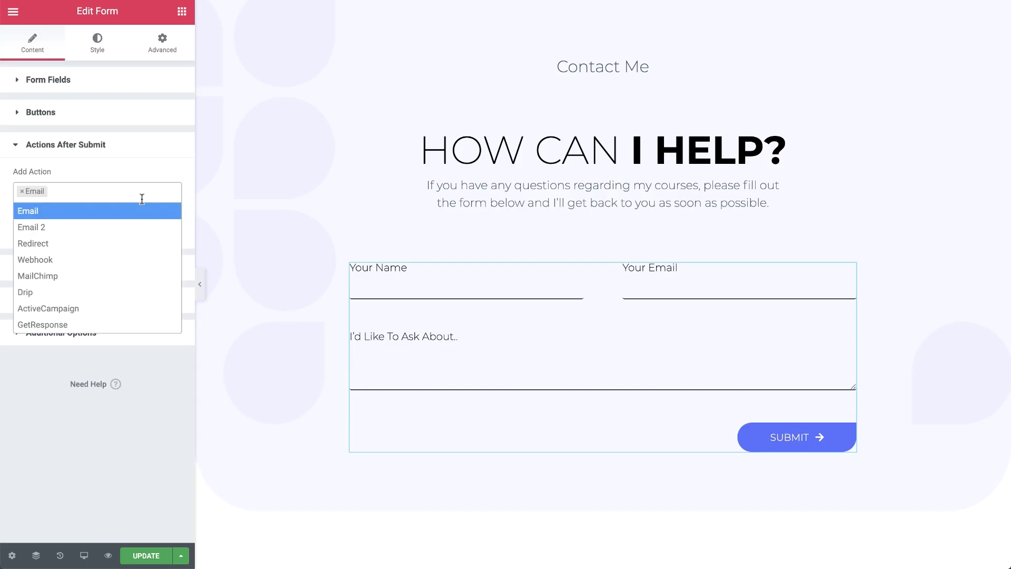
left_click(199, 284)
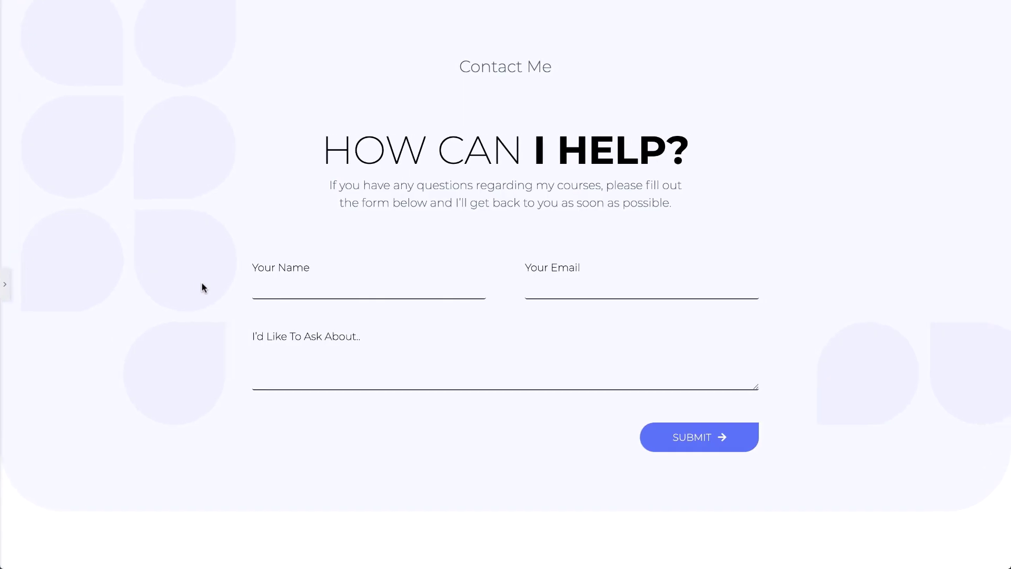
- Add a Form widget, found by searching 'form', below the HOW CAN I HELP? heading
key("ctrl+p")
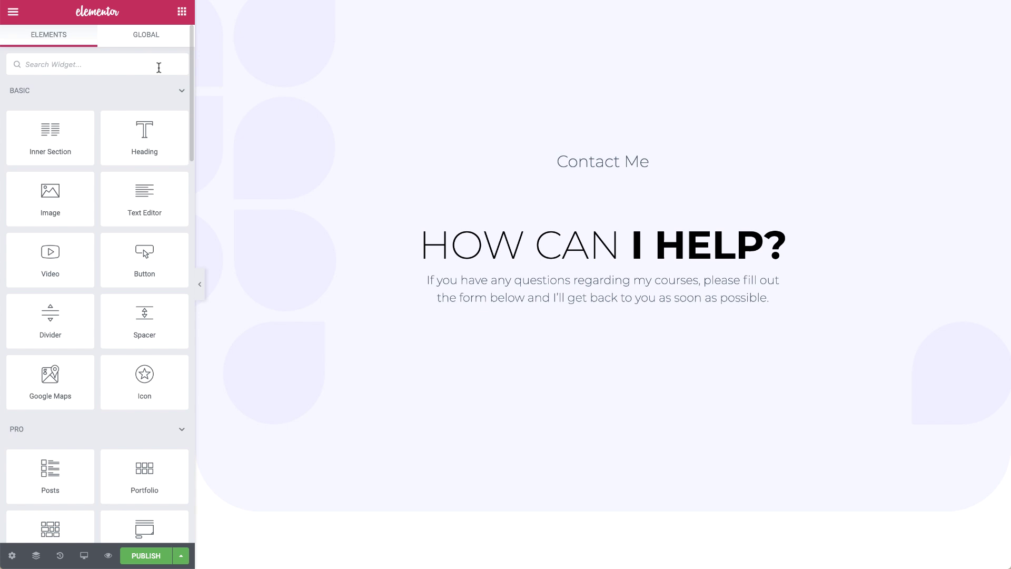
left_click(158, 68)
type("form")
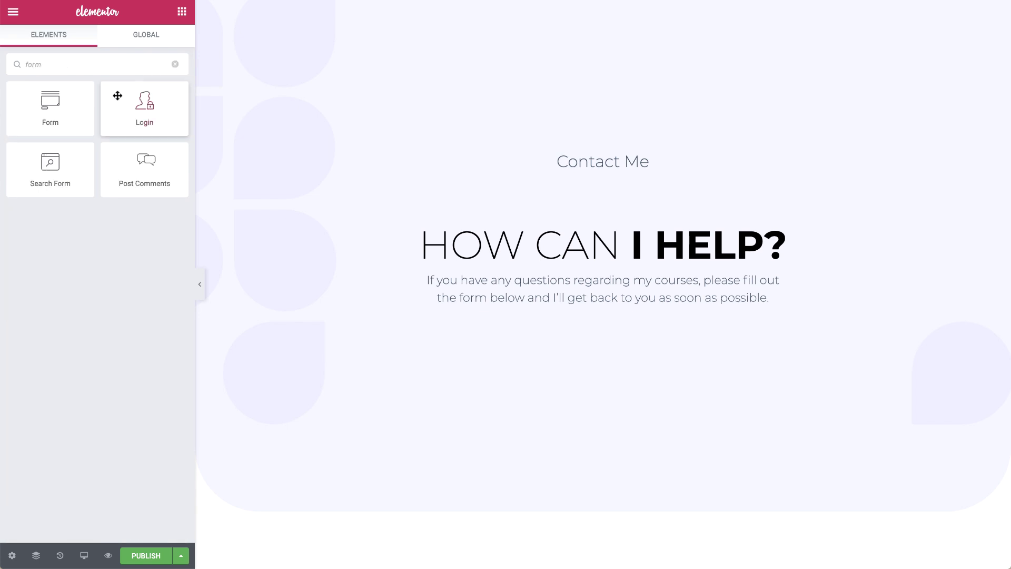
left_click_drag(53, 111, 569, 332)
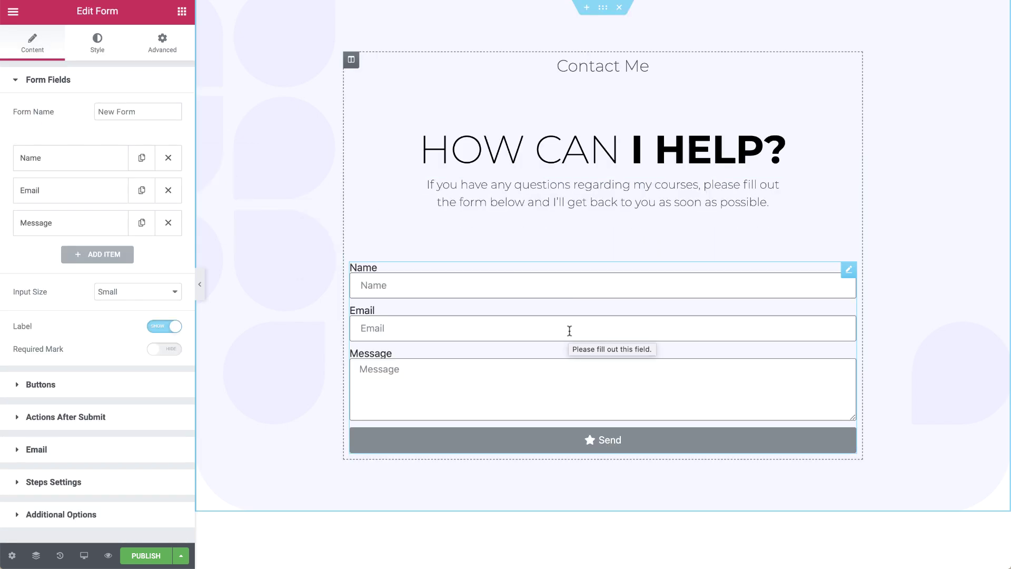
- Name the form 'Contact' and try duplicating, deleting and reordering the Name field
left_click(115, 84)
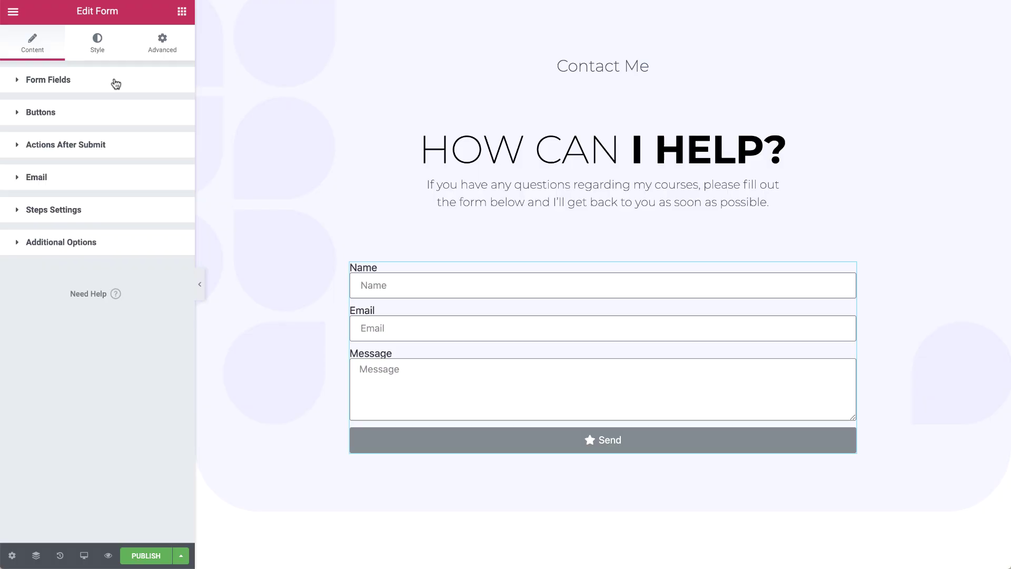
left_click(115, 84)
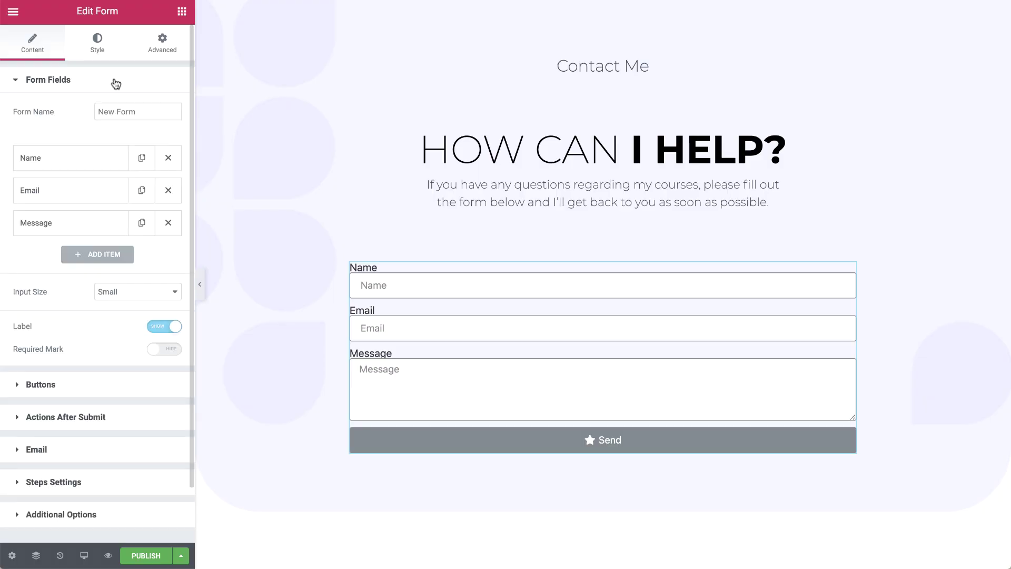
triple_click(159, 108)
type("Contact")
left_click(142, 160)
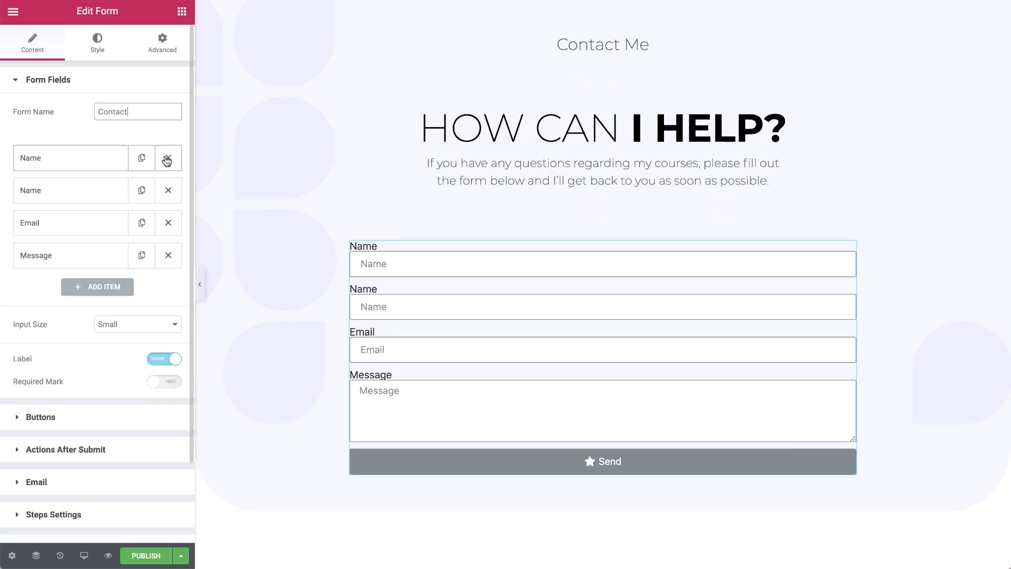
left_click(167, 160)
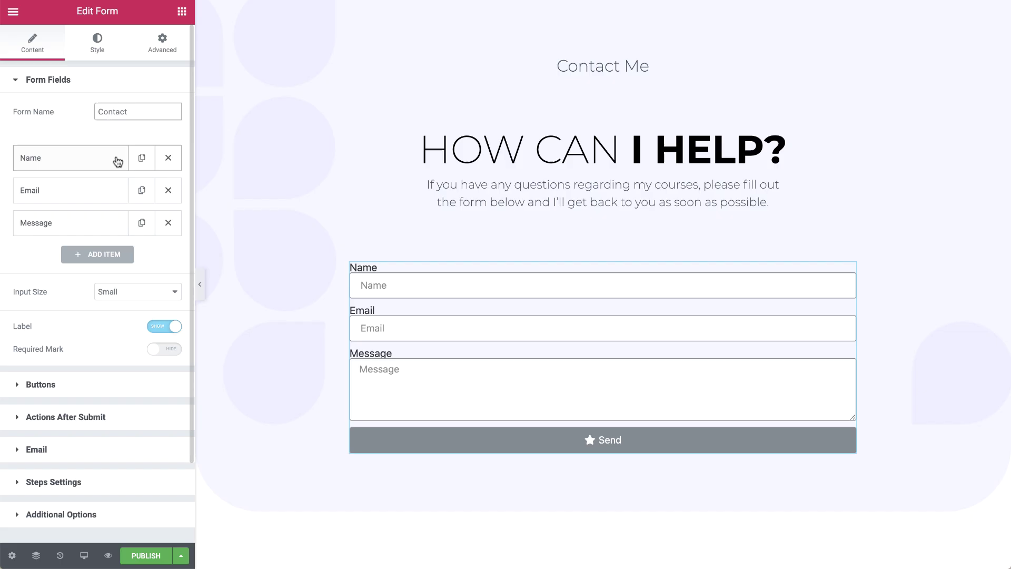
mouse_move(111, 161)
left_mouse_down()
mouse_move(108, 198)
mouse_move(105, 161)
left_mouse_up()
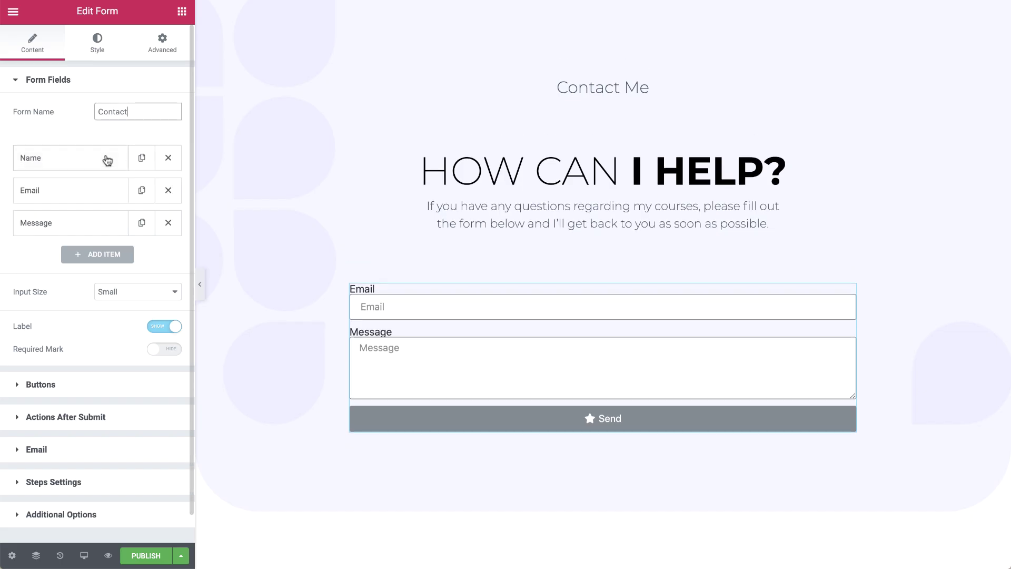
- Add and remove a fourth item, then confirm the Name field's type stays Text
left_click(102, 252)
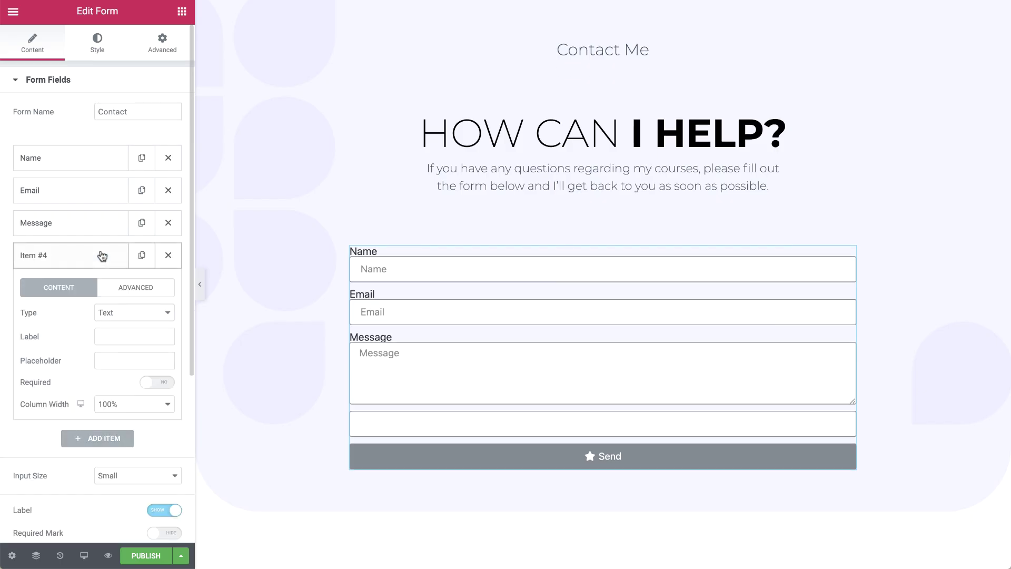
left_click(169, 256)
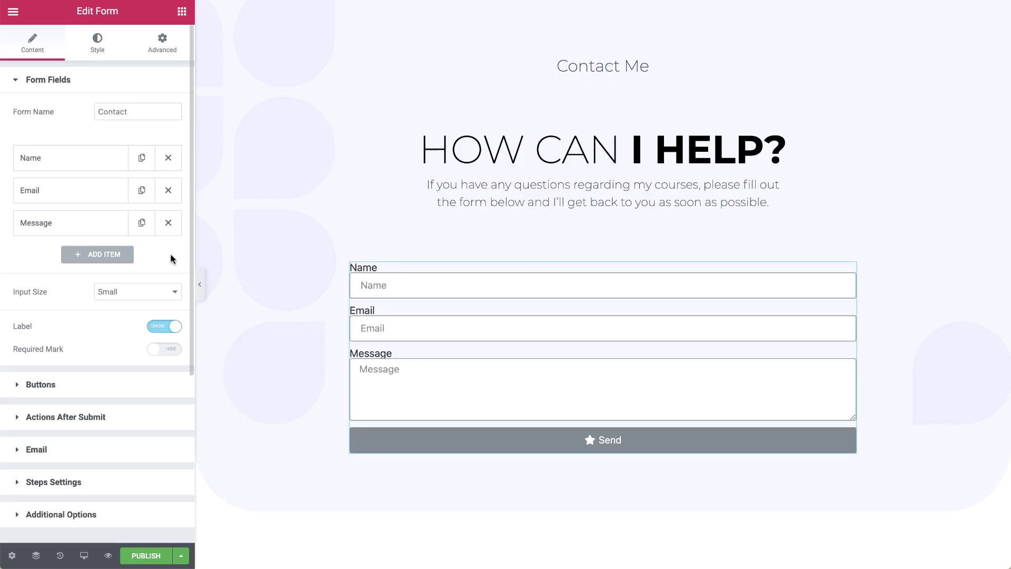
left_click(114, 164)
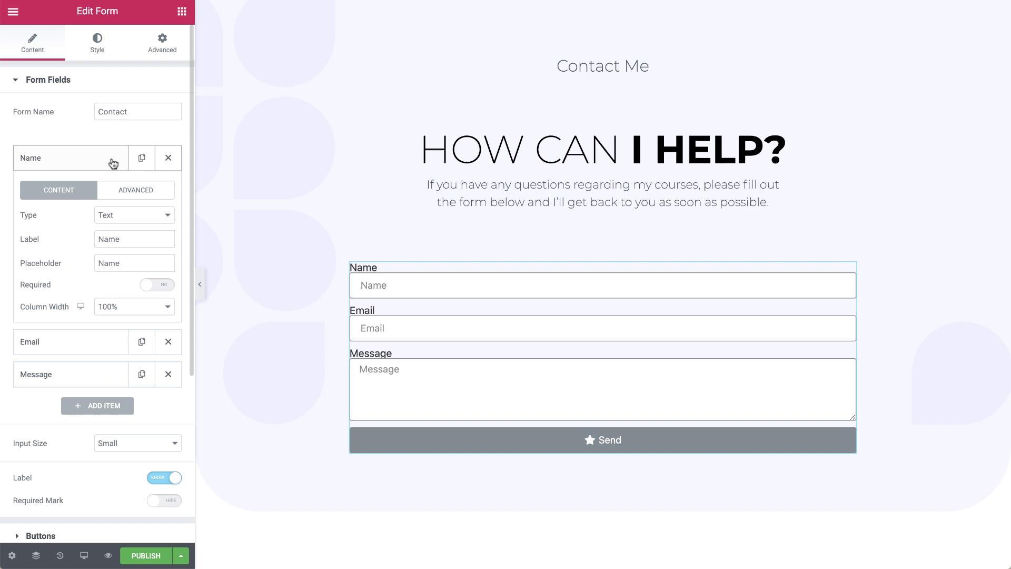
left_click(165, 216)
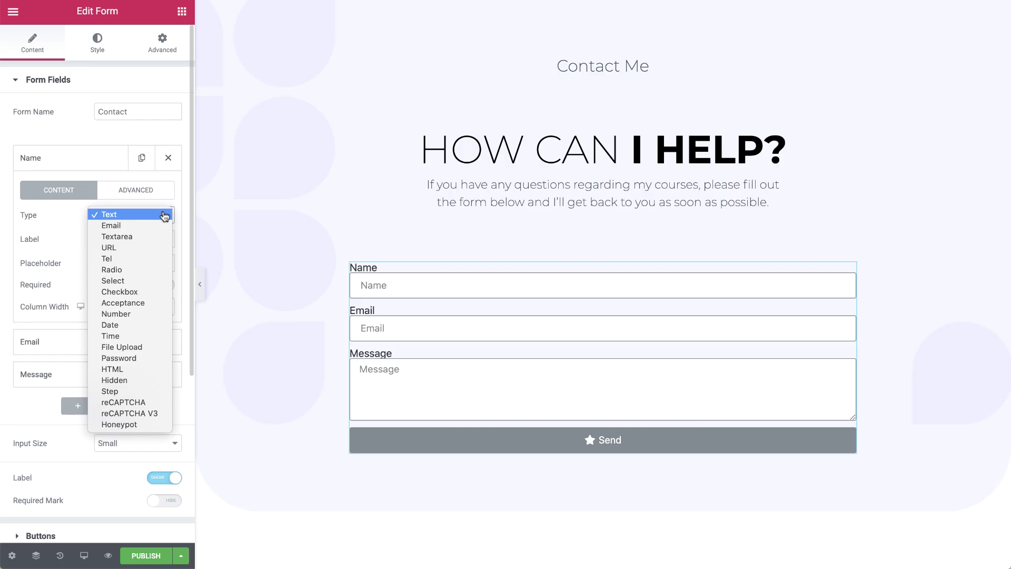
left_click(164, 216)
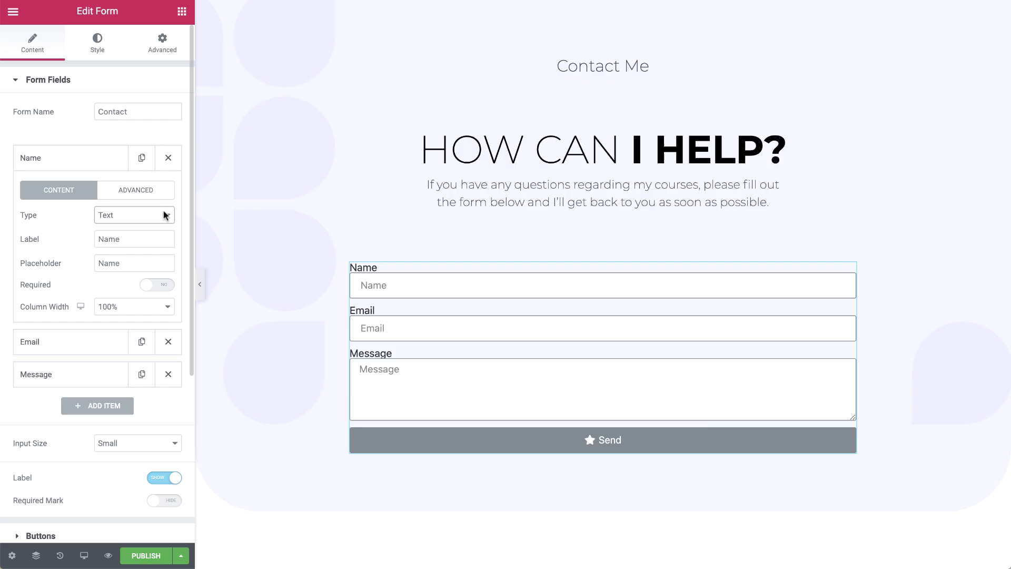
- Change the Name field's label to 'Your Name', keeping form labels shown
double_click(162, 239)
type("Your Name")
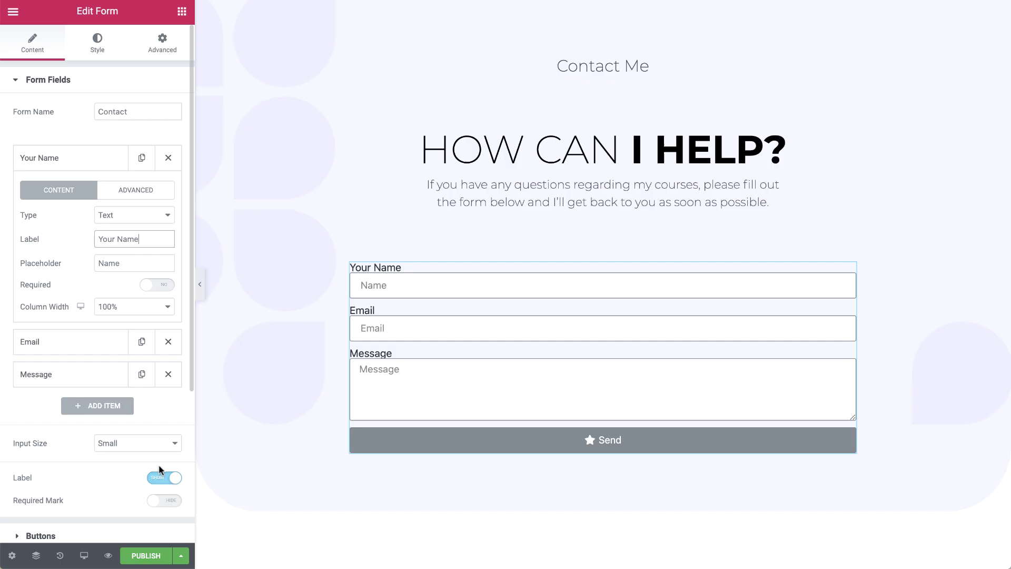
left_click(158, 480)
left_click(172, 483)
- Clear the Your Name placeholder and make the field required, without required asterisks
double_click(159, 264)
key("BackSpace")
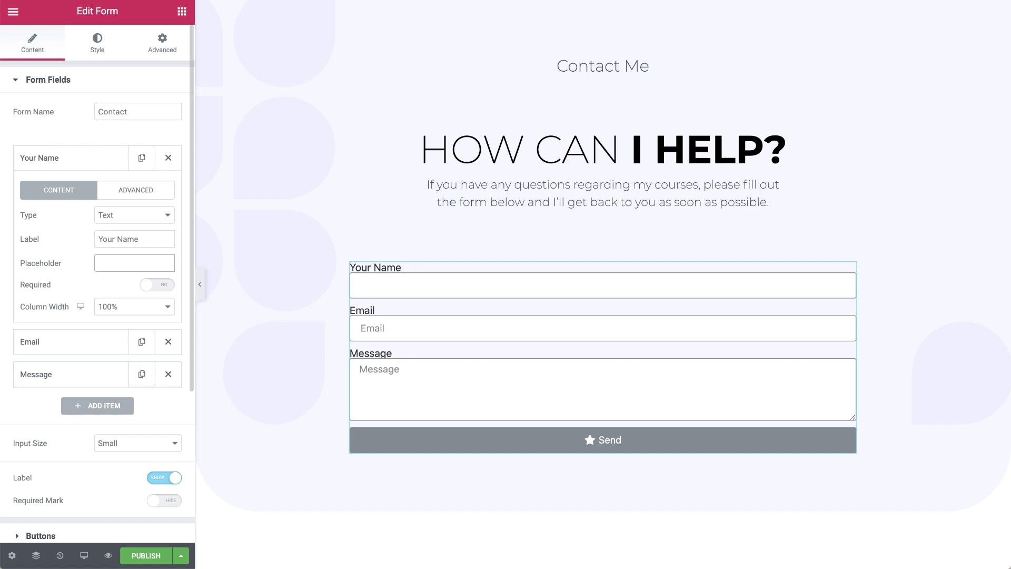
left_click(162, 286)
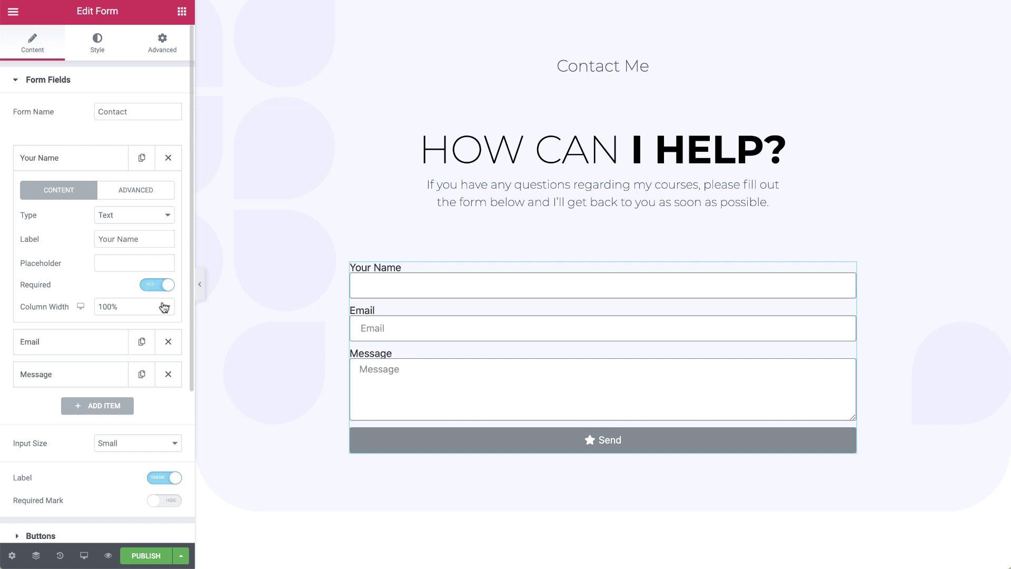
left_click(175, 502)
left_click(153, 503)
- Set both Your Name and Email fields to 50% width so they share a row
left_click(168, 308)
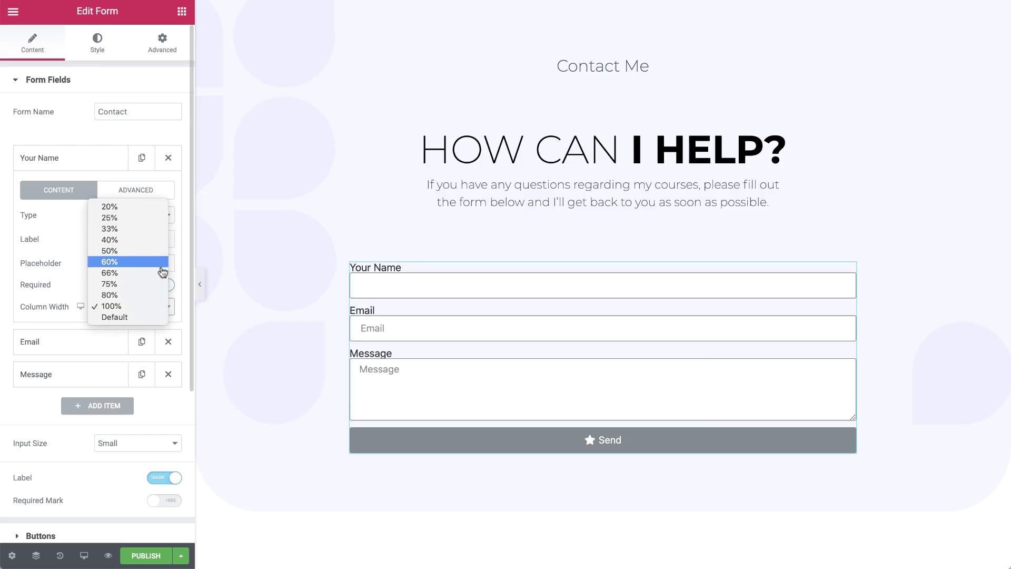
left_click(160, 251)
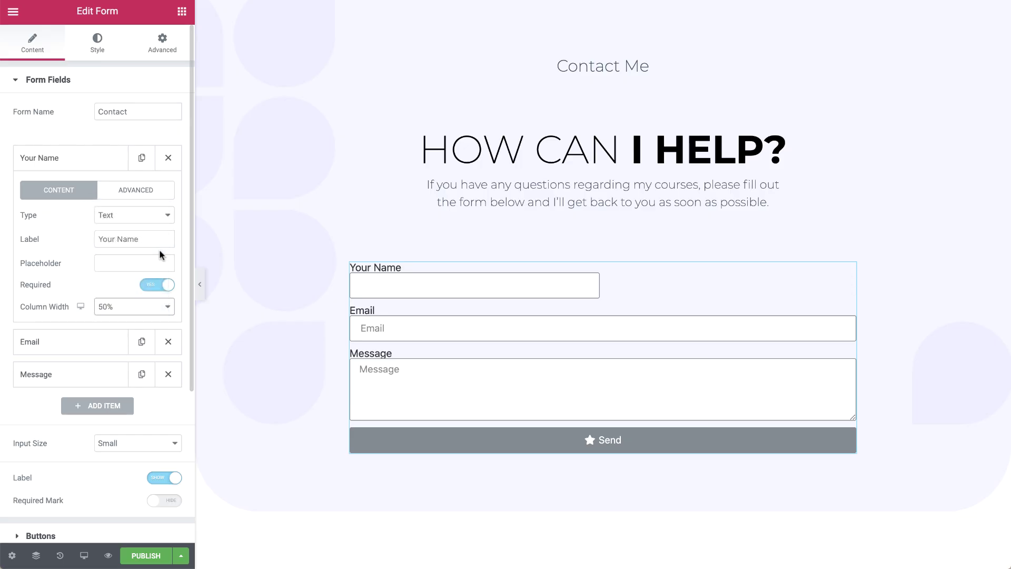
left_click(113, 158)
left_click(109, 191)
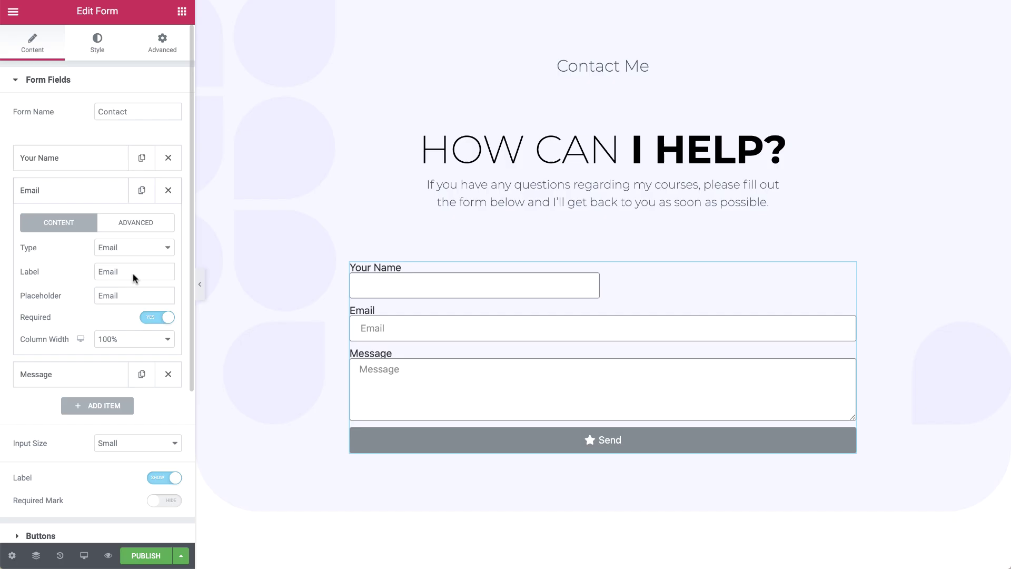
left_click(165, 339)
left_click(156, 284)
- Relabel the Email field 'Your Email' and clear its placeholder
double_click(153, 272)
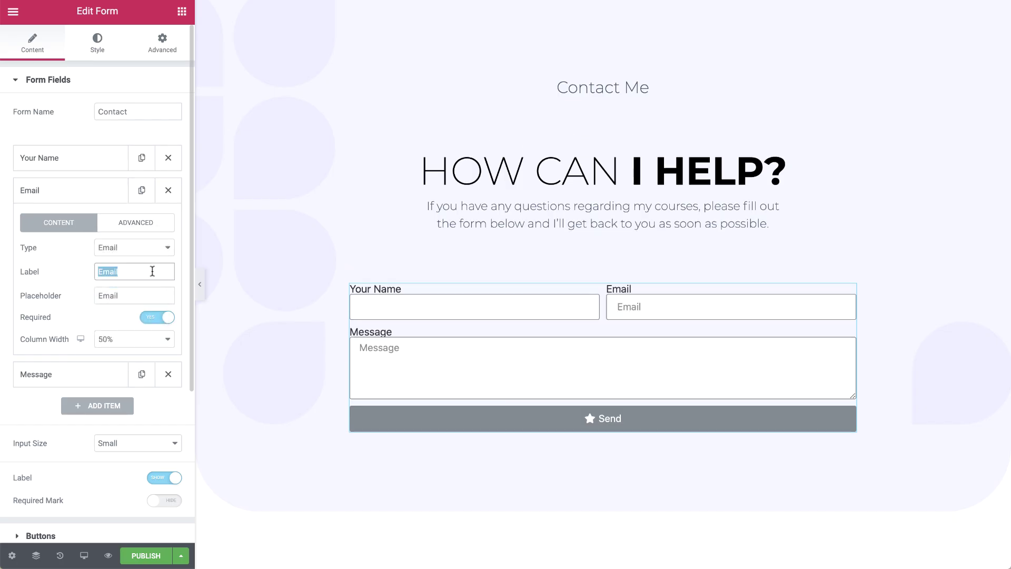
type("Your Email")
double_click(140, 295)
key("BackSpace")
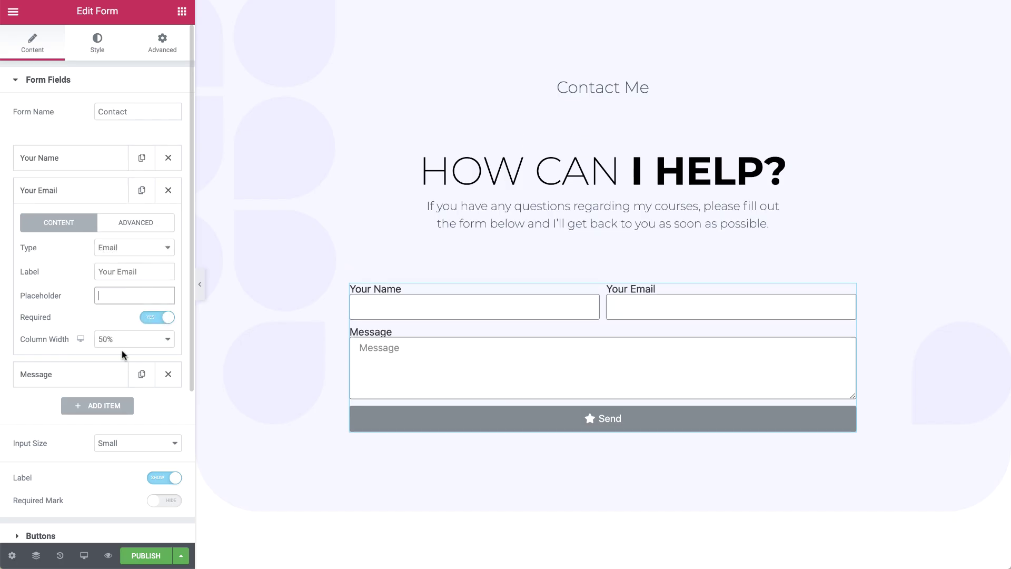
- Relabel the message field "I'd Like To Ask About...", clear its placeholder, and set Rows to 3
left_click(111, 375)
double_click(138, 304)
type("I'd Like To Ask About...")
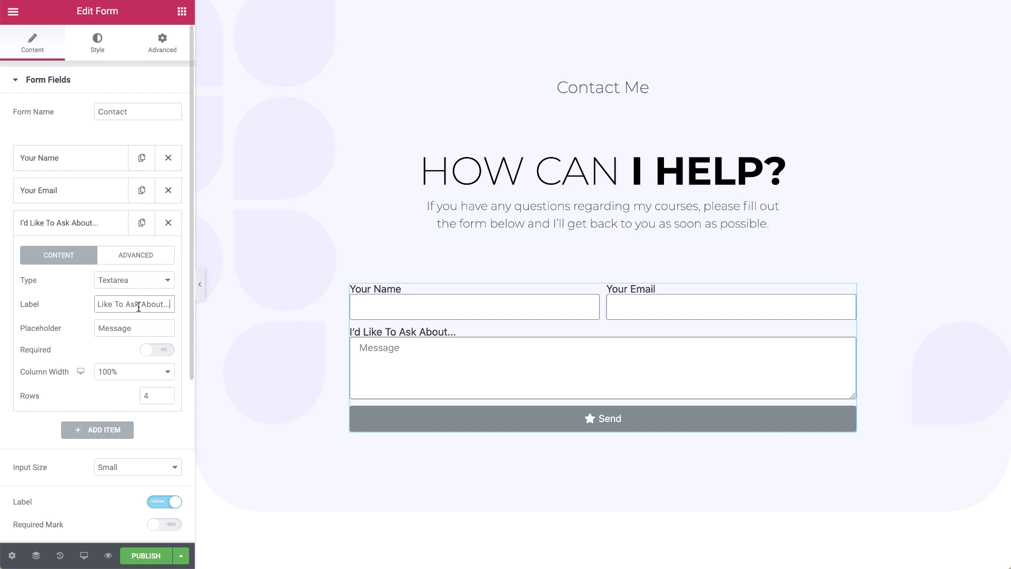
double_click(146, 327)
key("BackSpace")
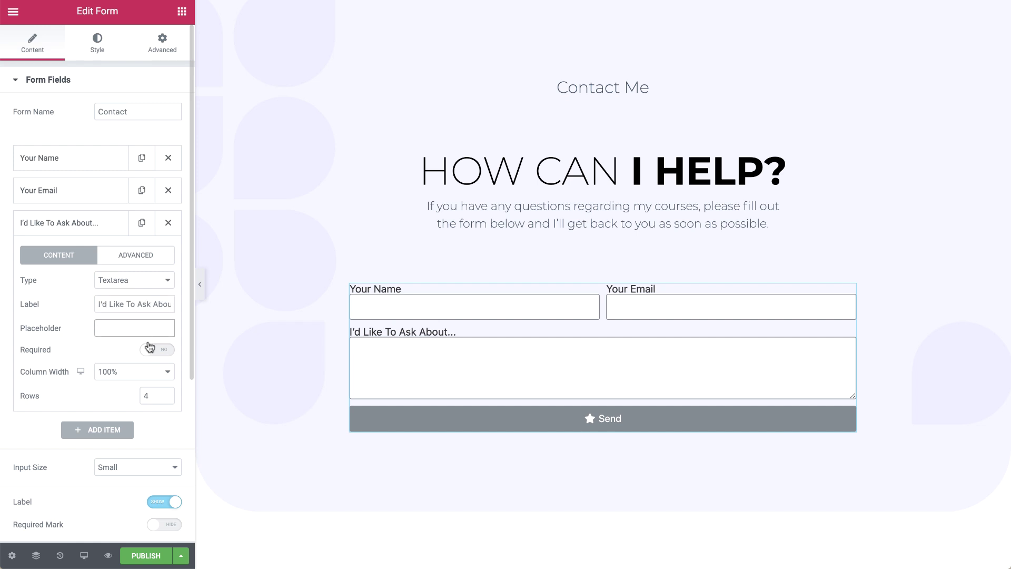
double_click(155, 395)
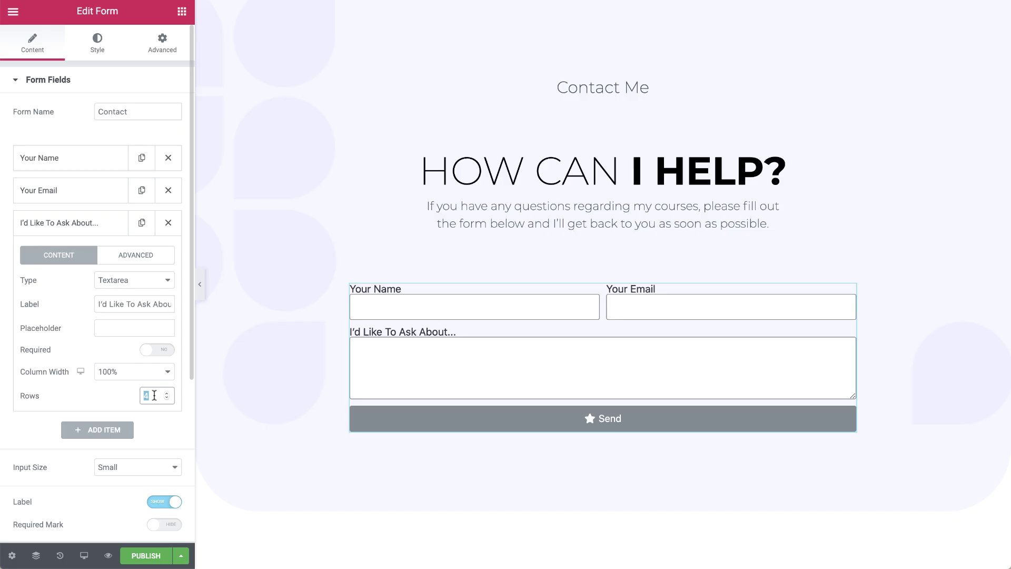
type("3")
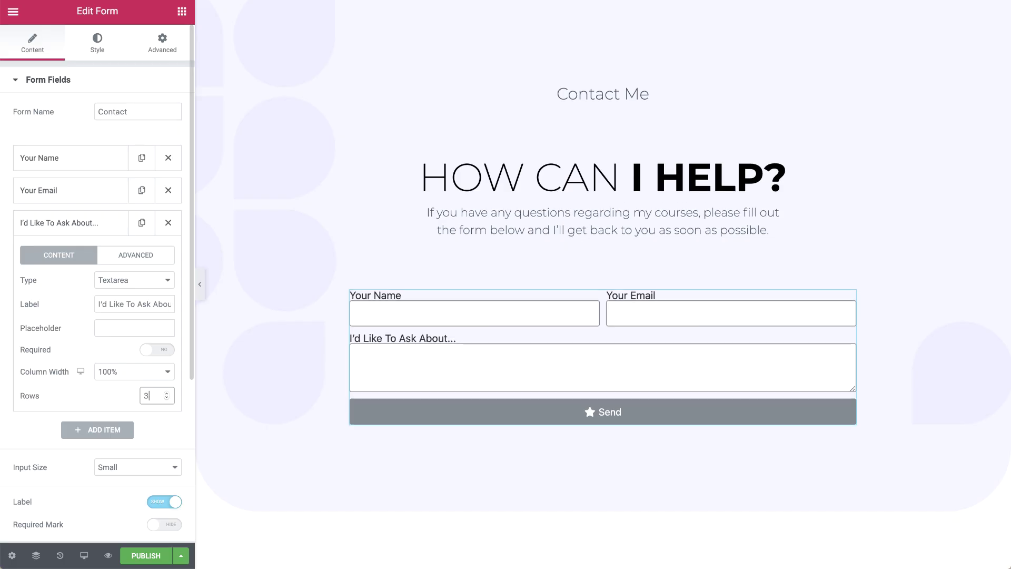
- Check the message field's Advanced settings, keep Input Size Small, and add Item #4
left_click(136, 258)
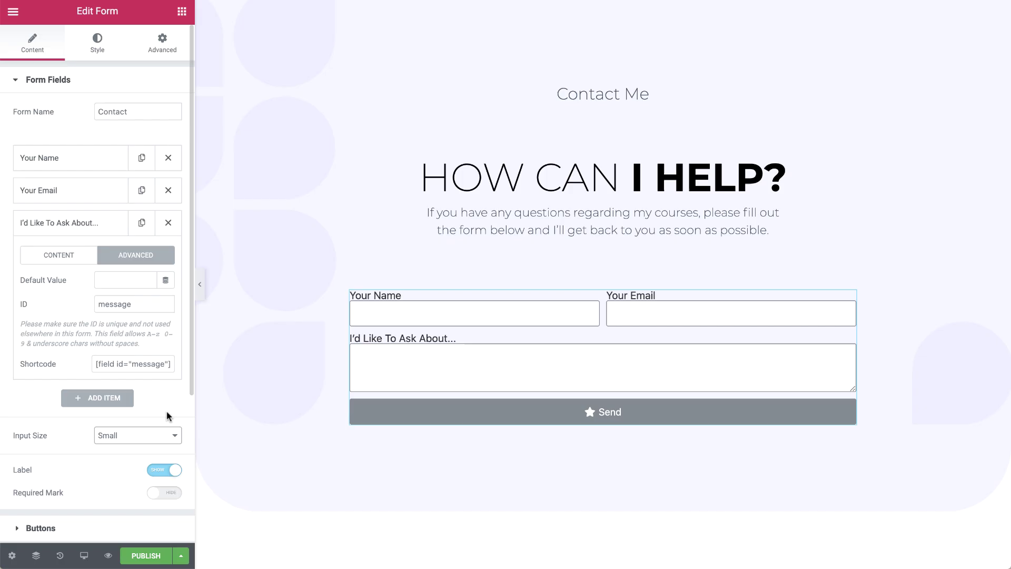
left_click(167, 435)
left_click(167, 435)
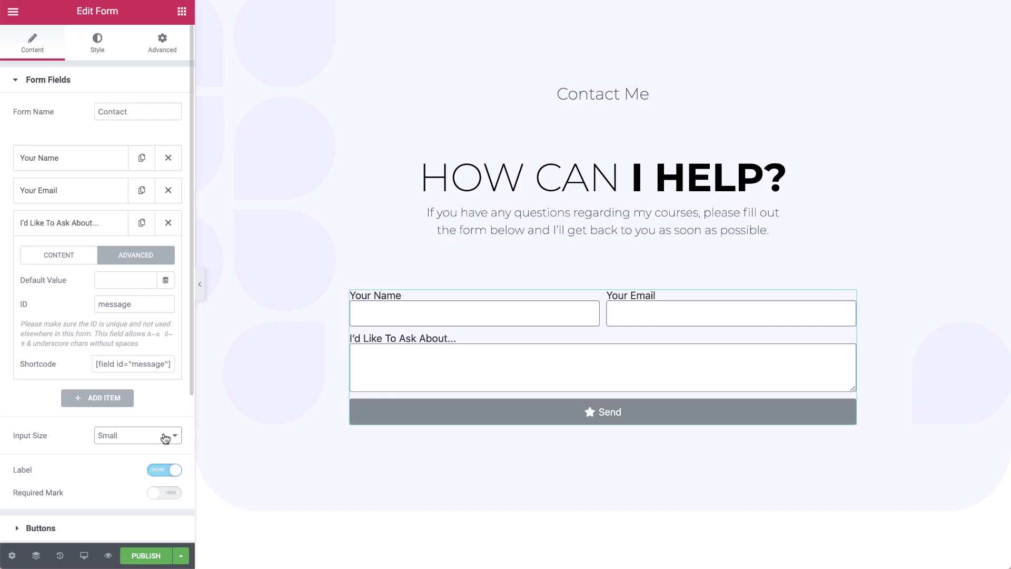
left_click(96, 403)
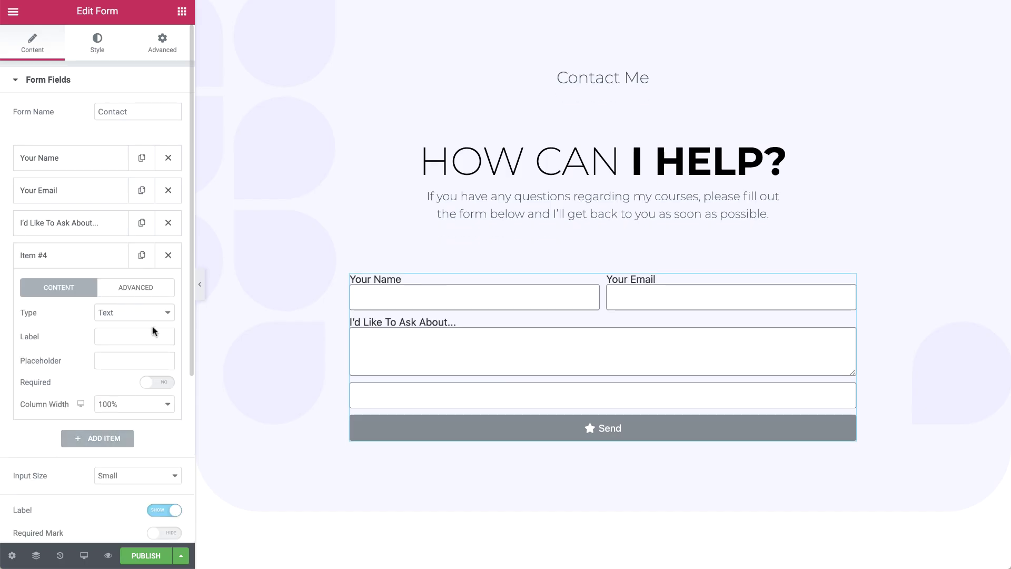
- Change Item #4's field type to URL, then to Tel
left_click(161, 313)
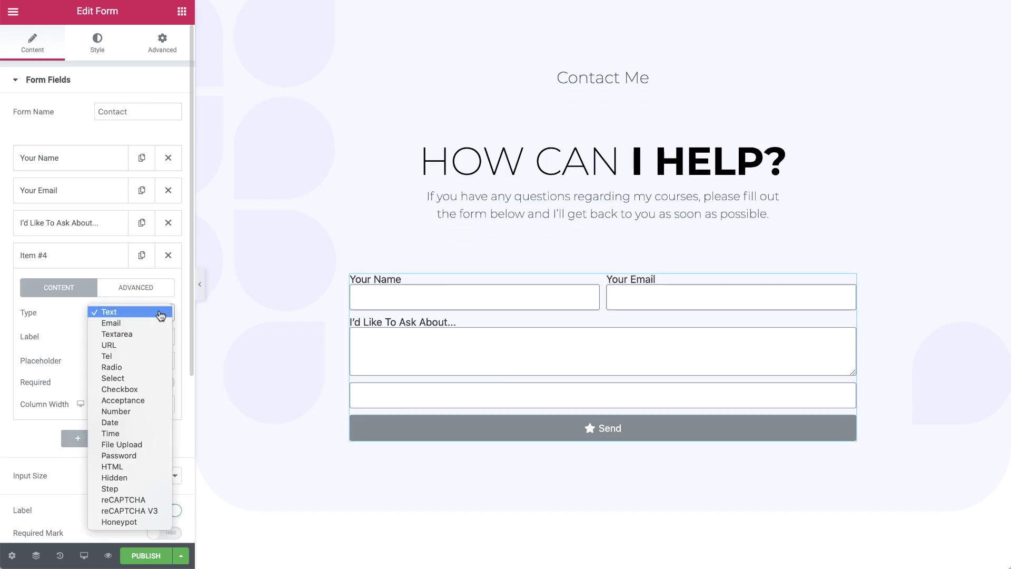
left_click(159, 345)
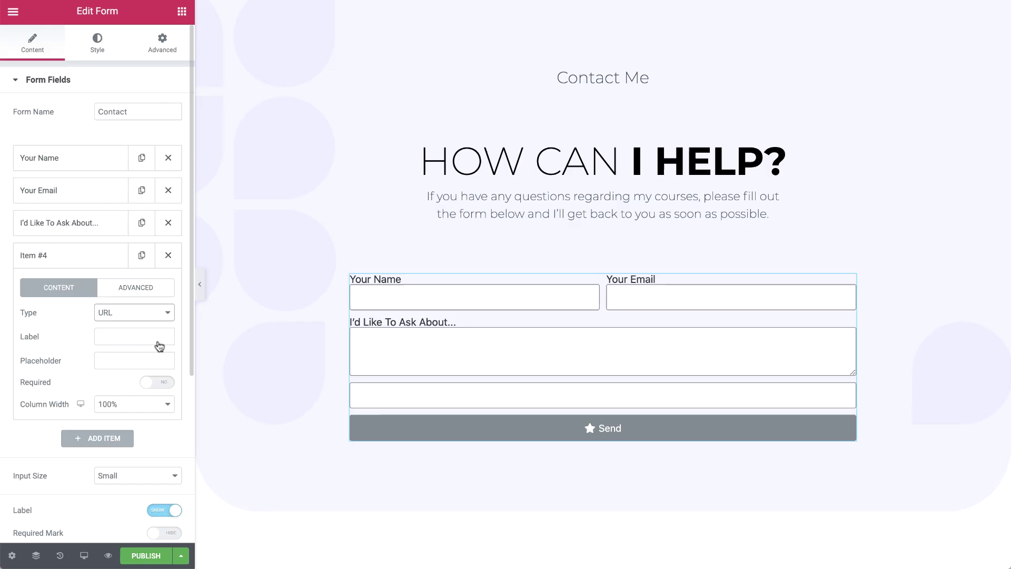
left_click(162, 322)
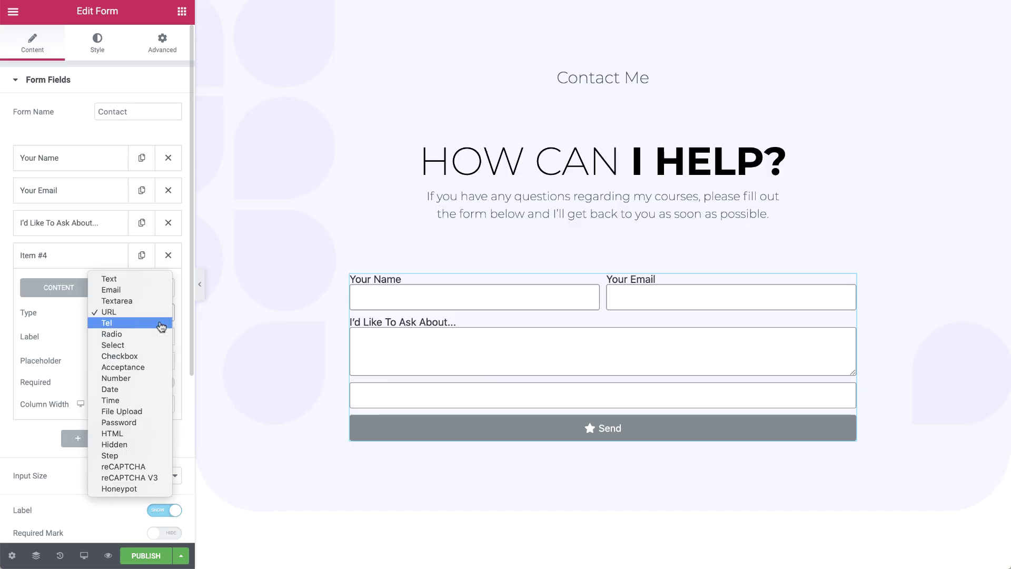
left_click(161, 329)
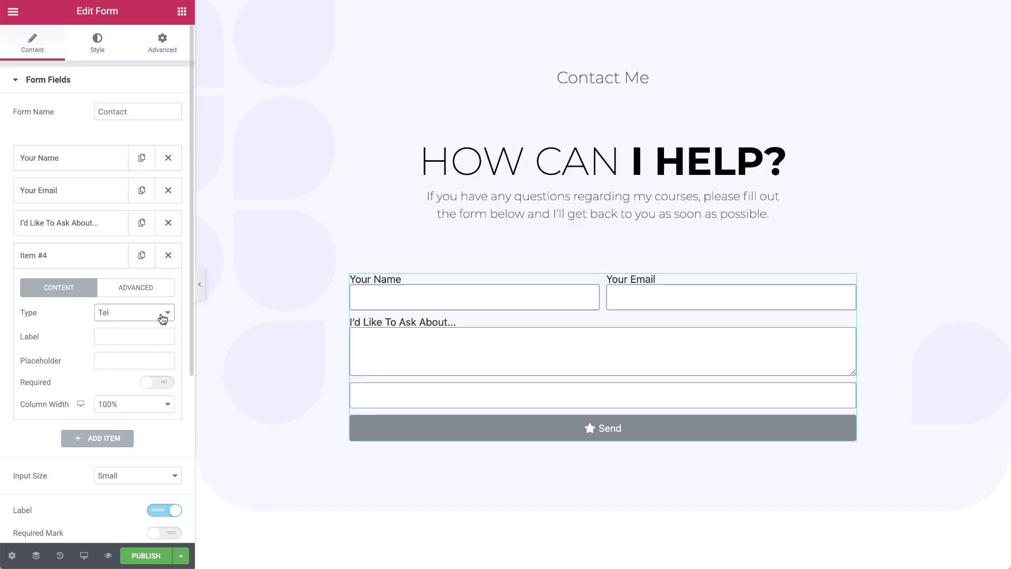
left_click(160, 316)
- Make Item #4 a Radio field with Option 1, Option 2 and Option 3, stacked vertically
left_click(162, 323)
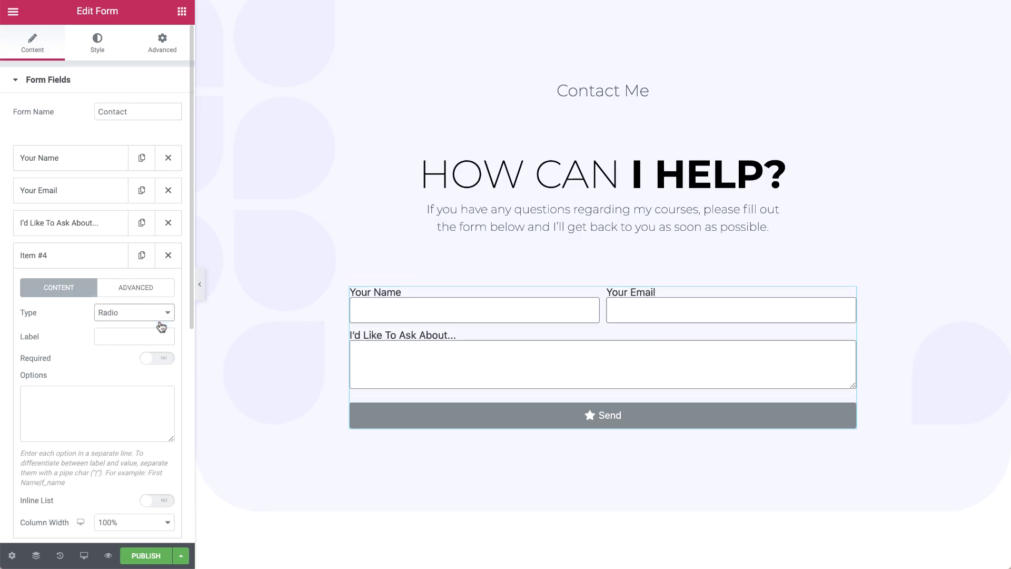
left_click(146, 393)
type("Option 1")
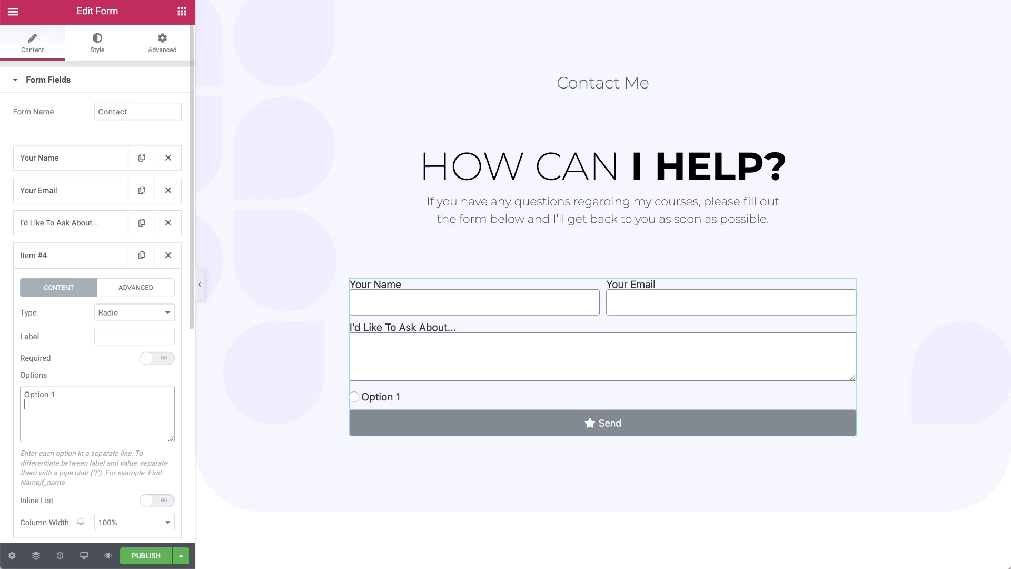
key("Return")
type("Option 2")
key("Return")
type("Option 3")
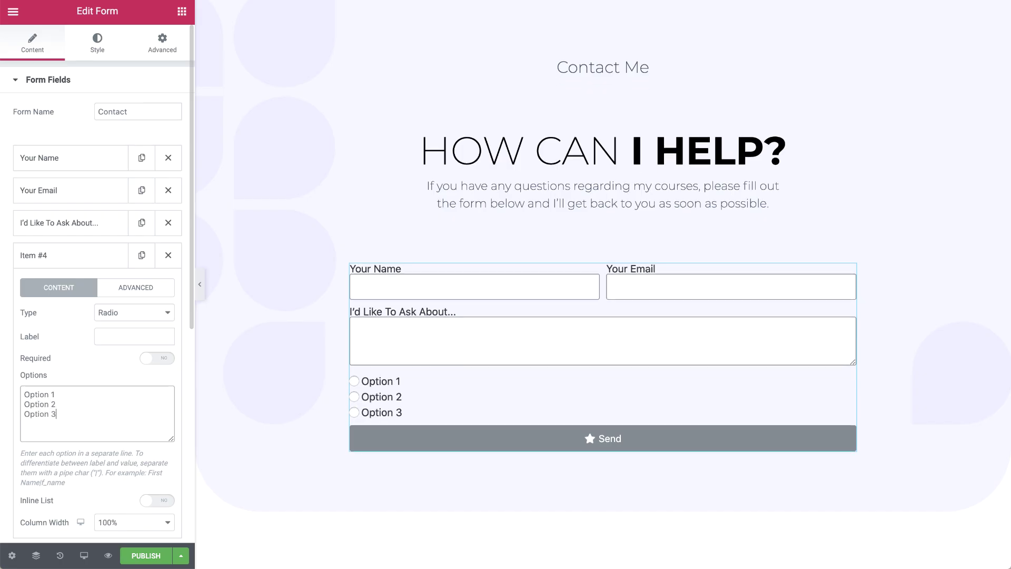
left_click(163, 503)
left_click(150, 502)
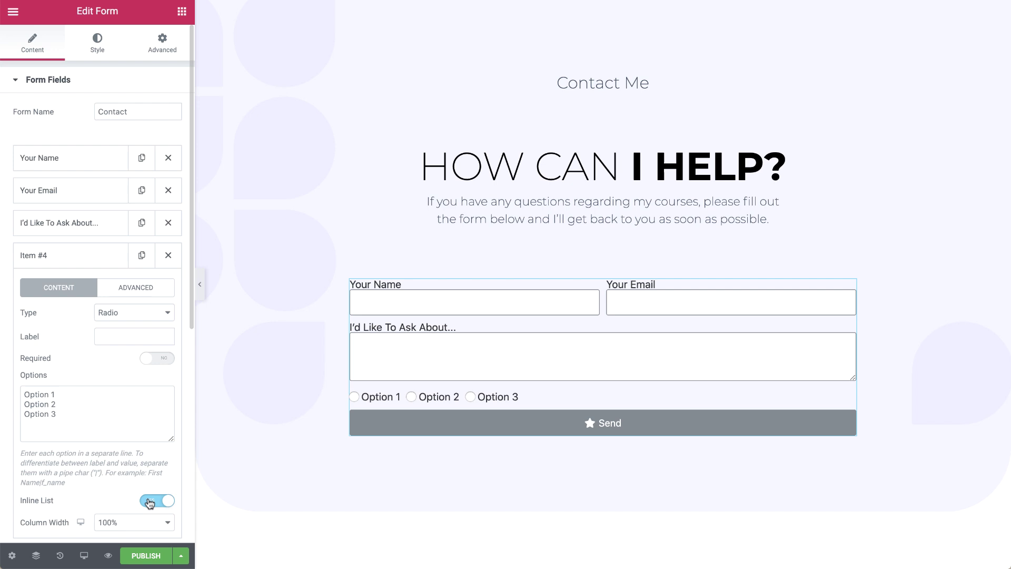
- Switch Item #4 to a Select dropdown, test multiple selection with 3 rows, then revert to single choice
left_click(152, 319)
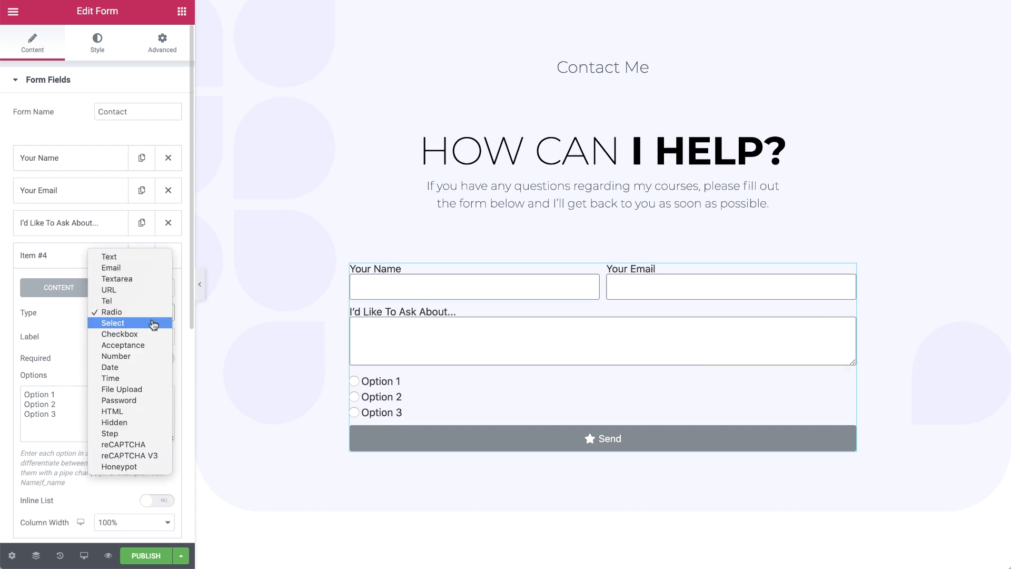
left_click(152, 323)
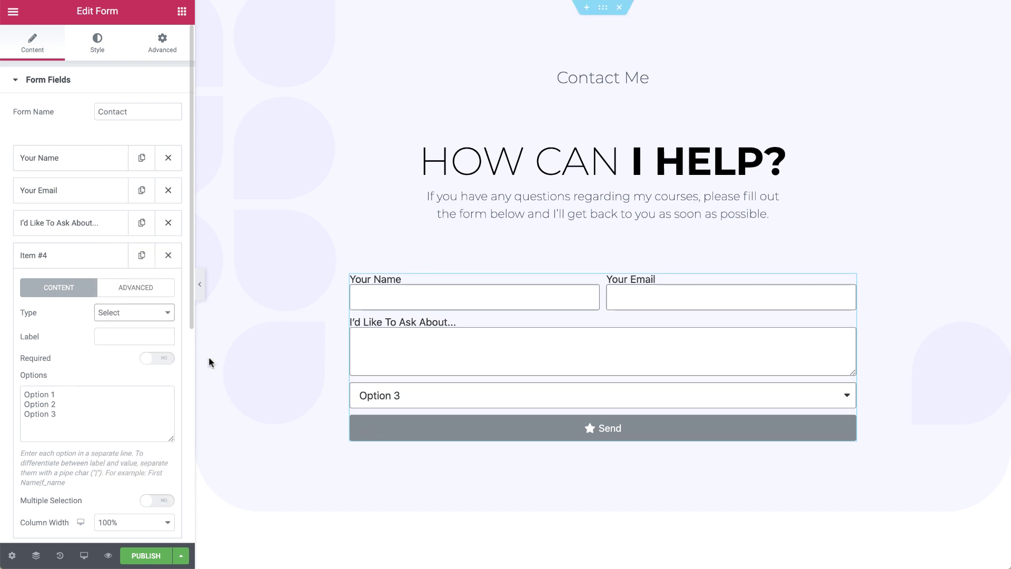
left_click(848, 397)
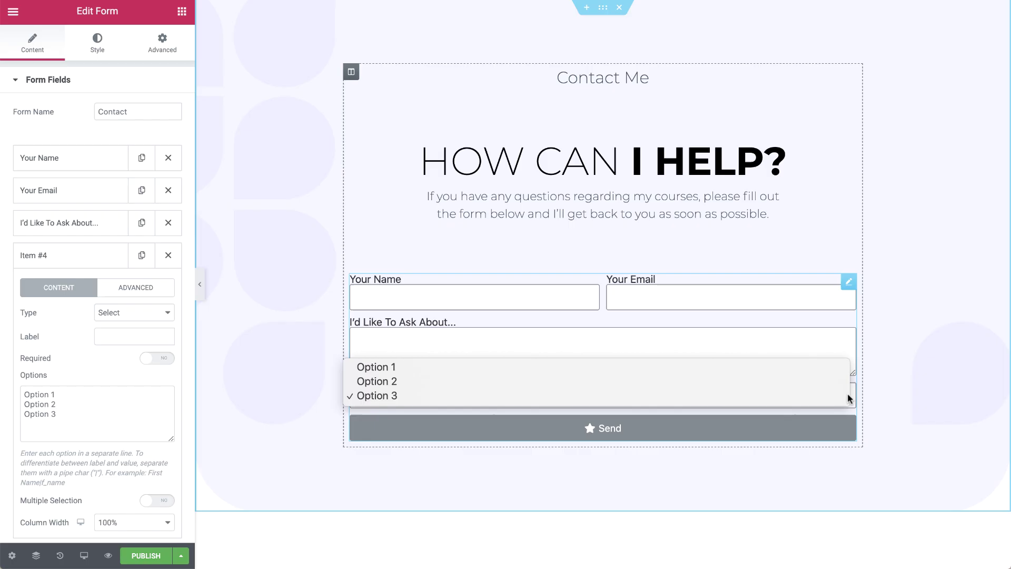
left_click(848, 395)
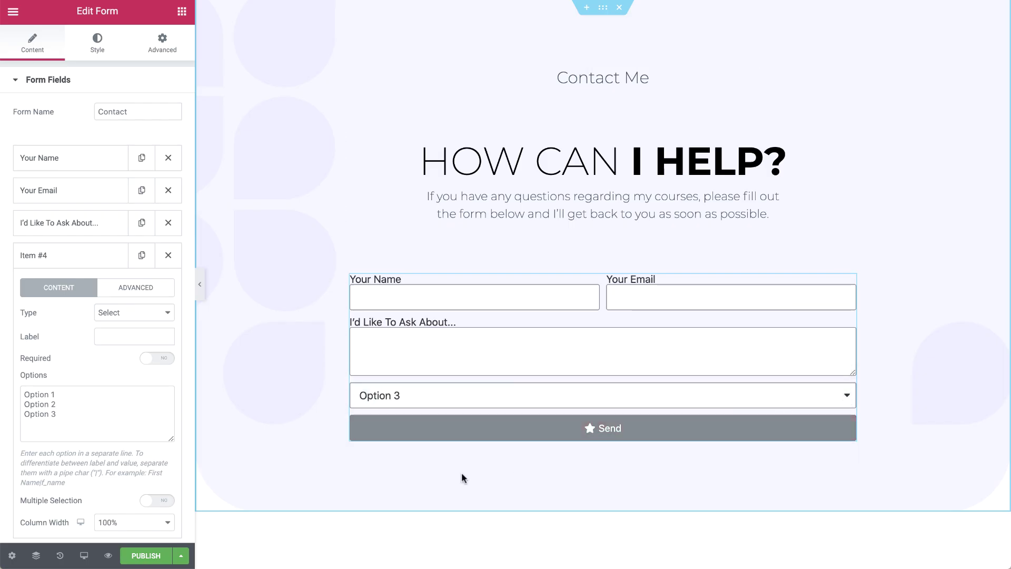
left_click(166, 501)
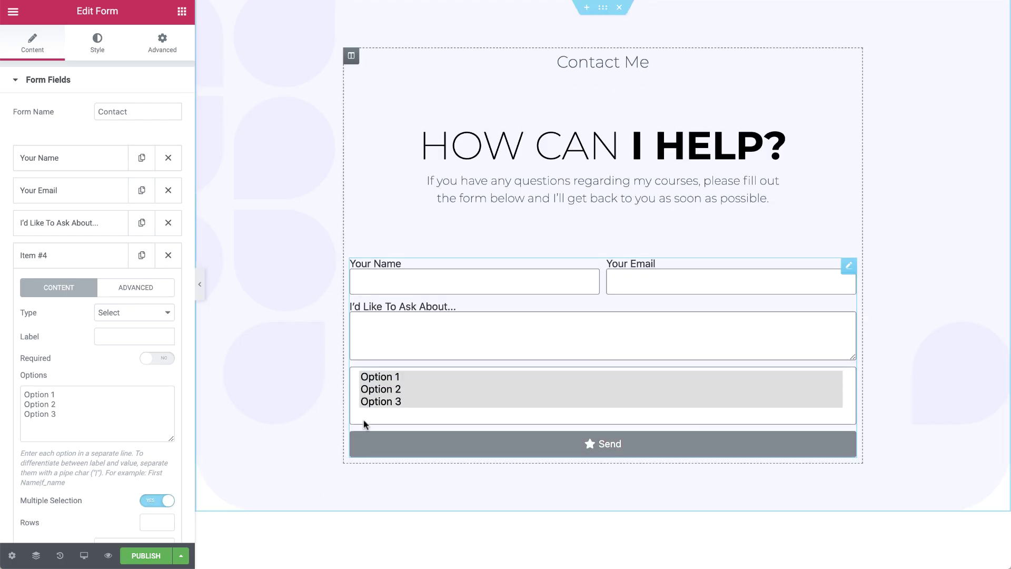
left_click(408, 375)
left_click(411, 400, "super")
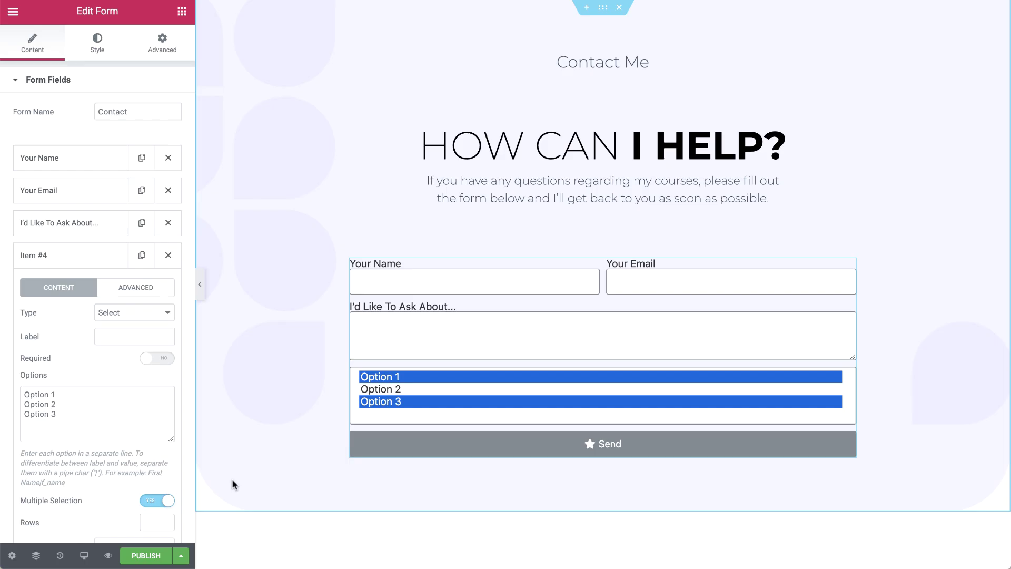
left_click(157, 522)
type("3")
left_click(157, 500)
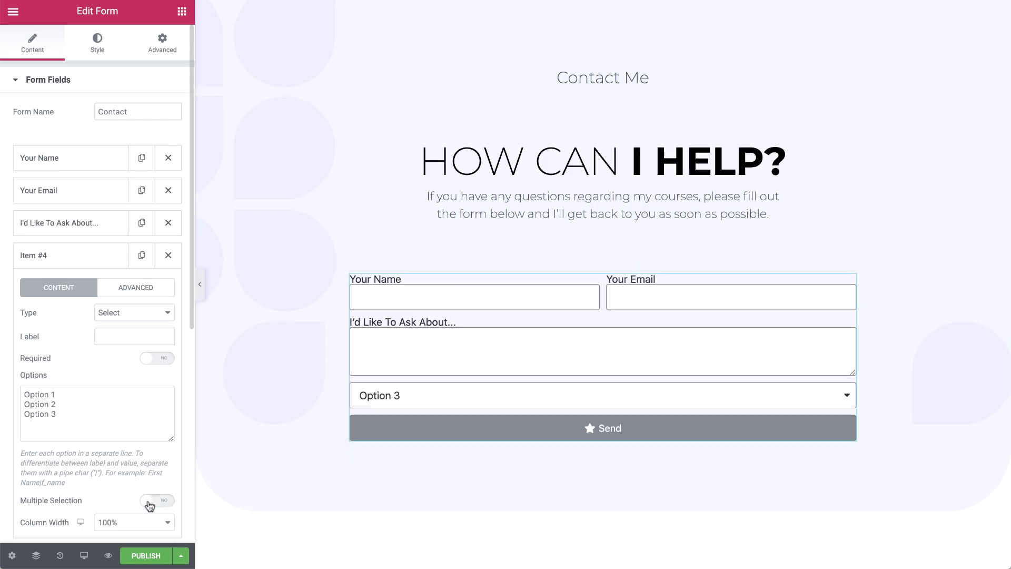
- Make Item #4 an Acceptance checkbox with pasted newsletter wording, unchecked by default
left_click(163, 314)
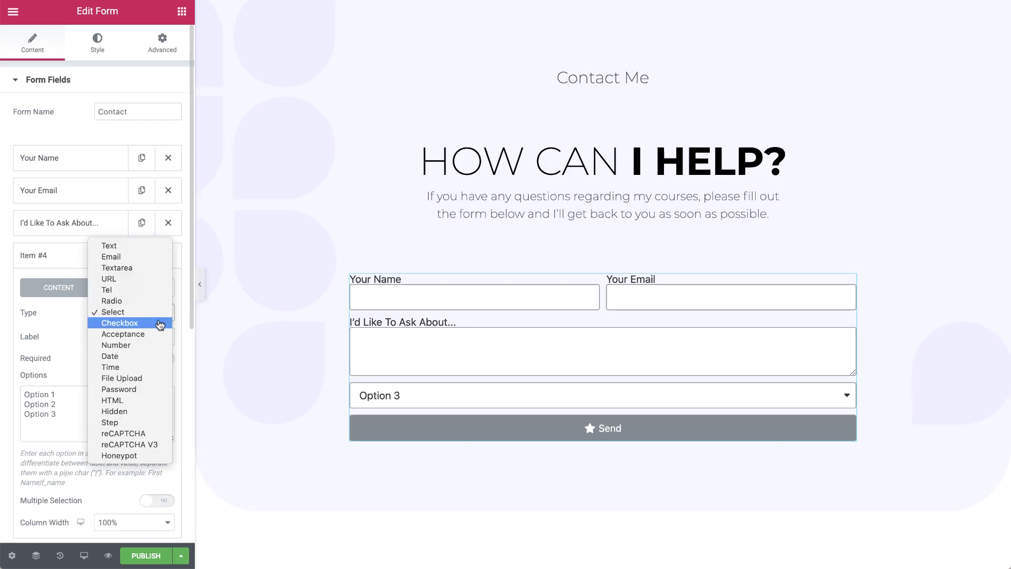
left_click(161, 323)
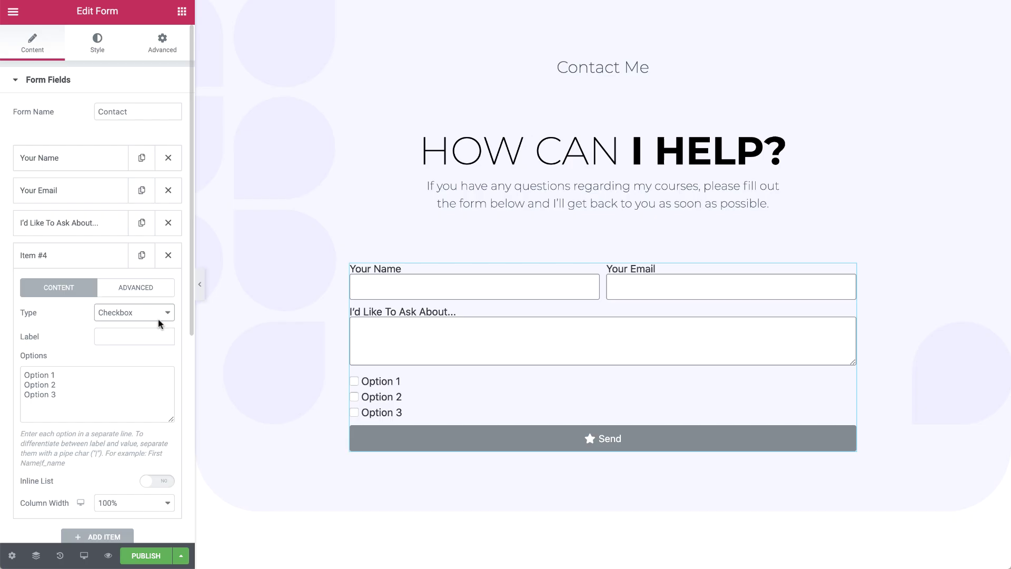
left_click(159, 319)
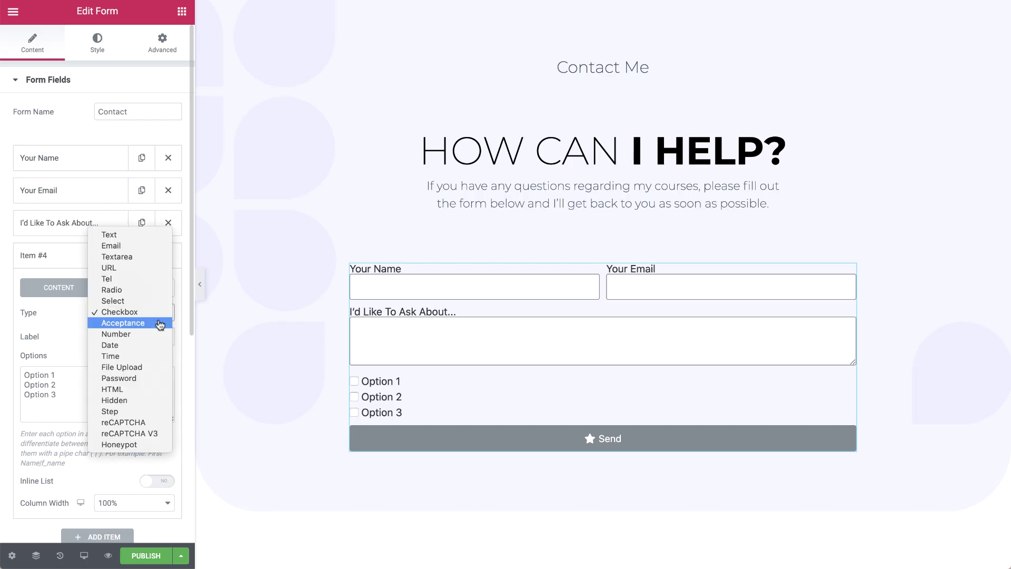
left_click(160, 323)
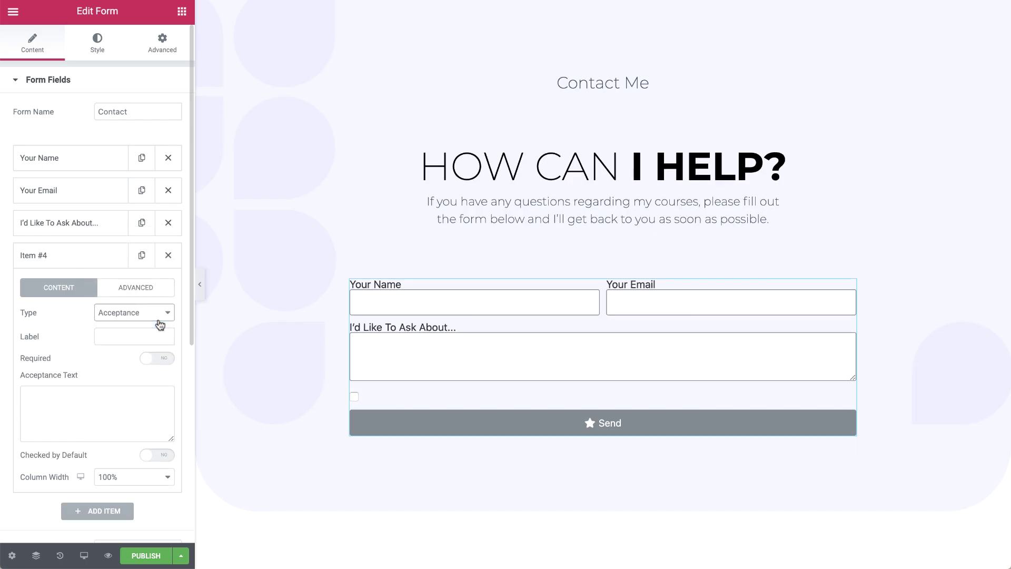
left_click(144, 395)
type("I wish to receive occasional newsletter emails.")
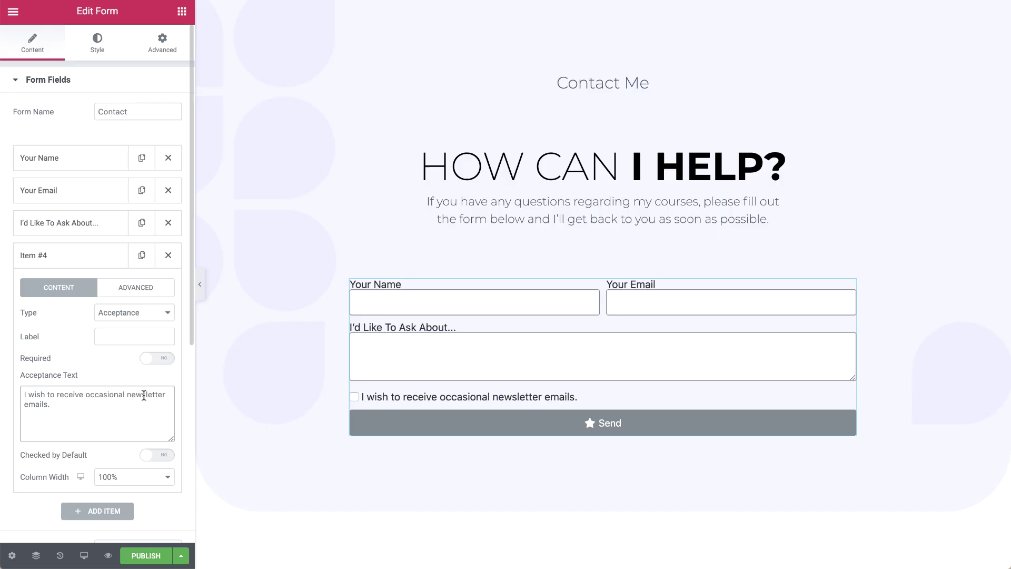
left_click(167, 462)
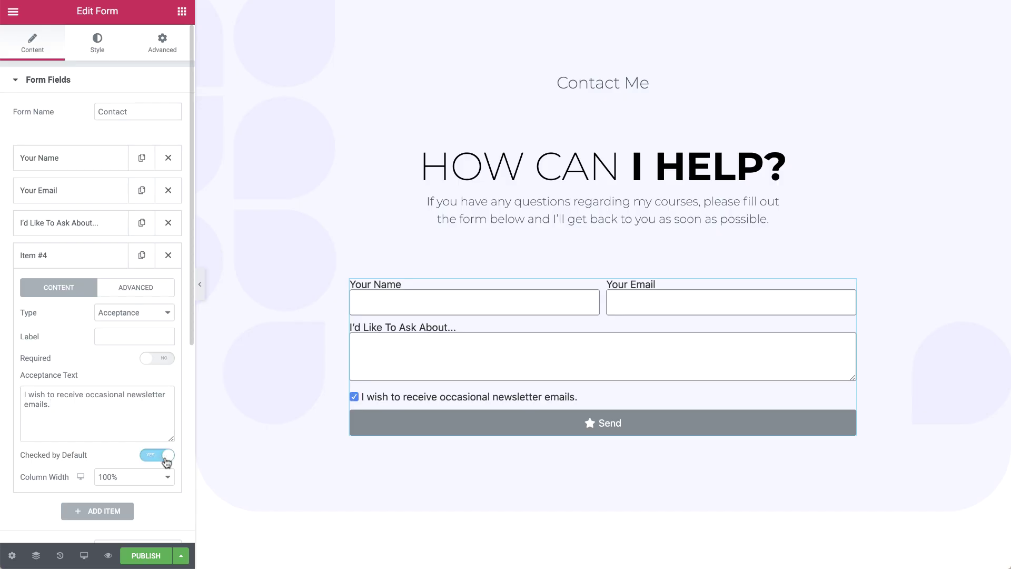
left_click(155, 456)
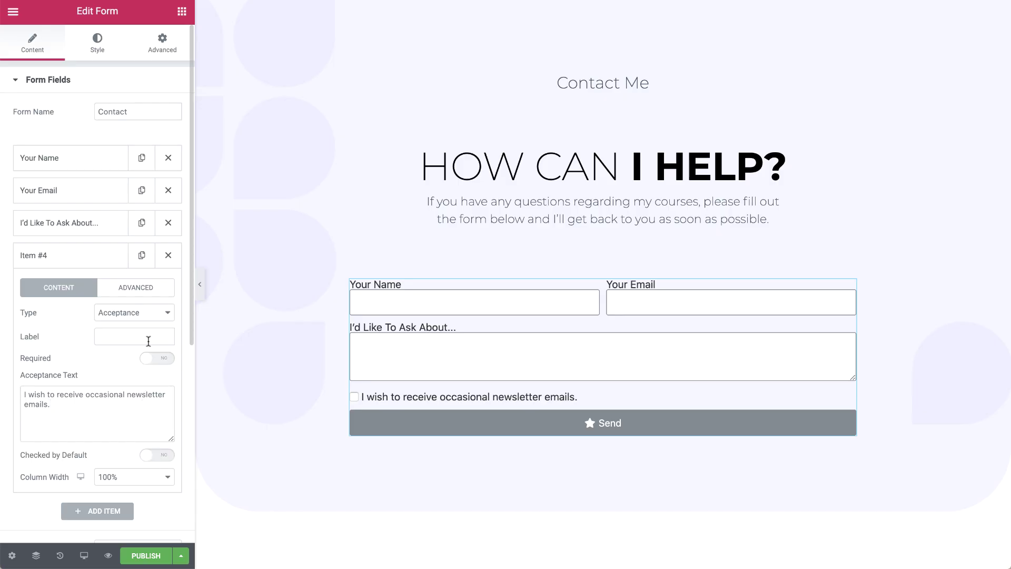
- Make Item #4 a Number field labelled 'Quantity'
left_click(151, 314)
left_click(151, 323)
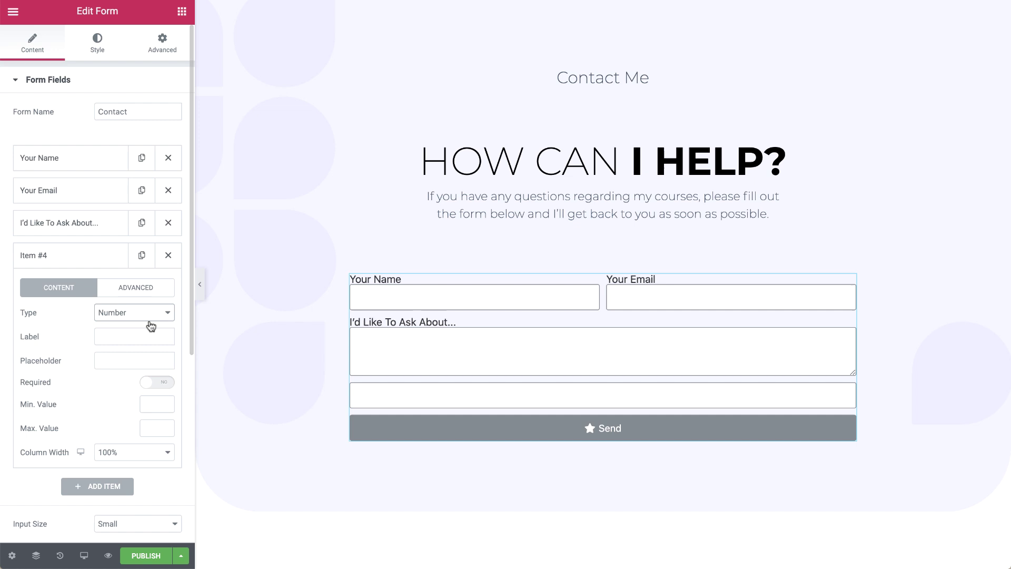
left_click(149, 336)
type("Quantity")
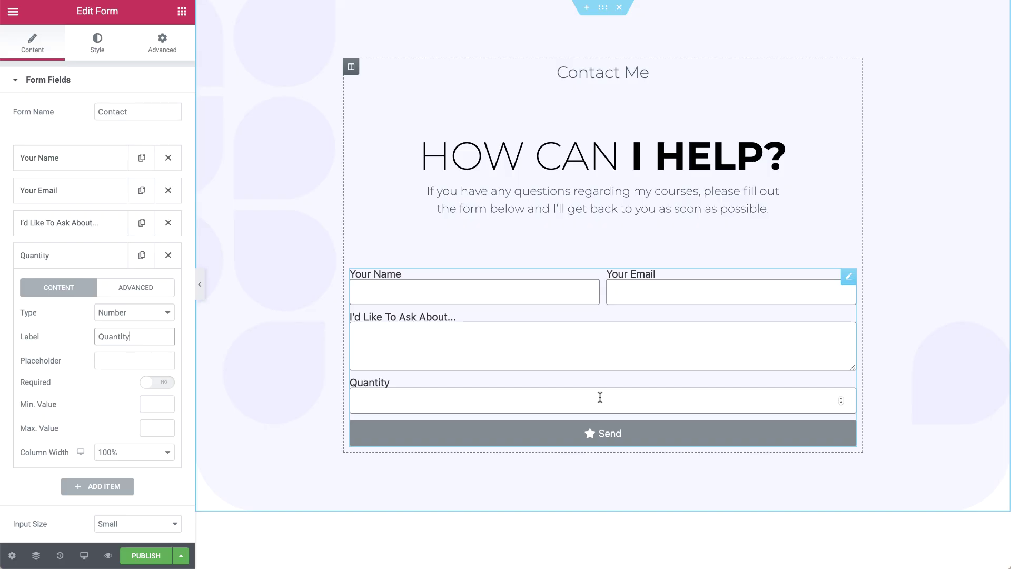
- Set Min. Value 1 and Max. Value 5, then clear the Quantity label
left_click(157, 404)
type("1")
left_click(152, 425)
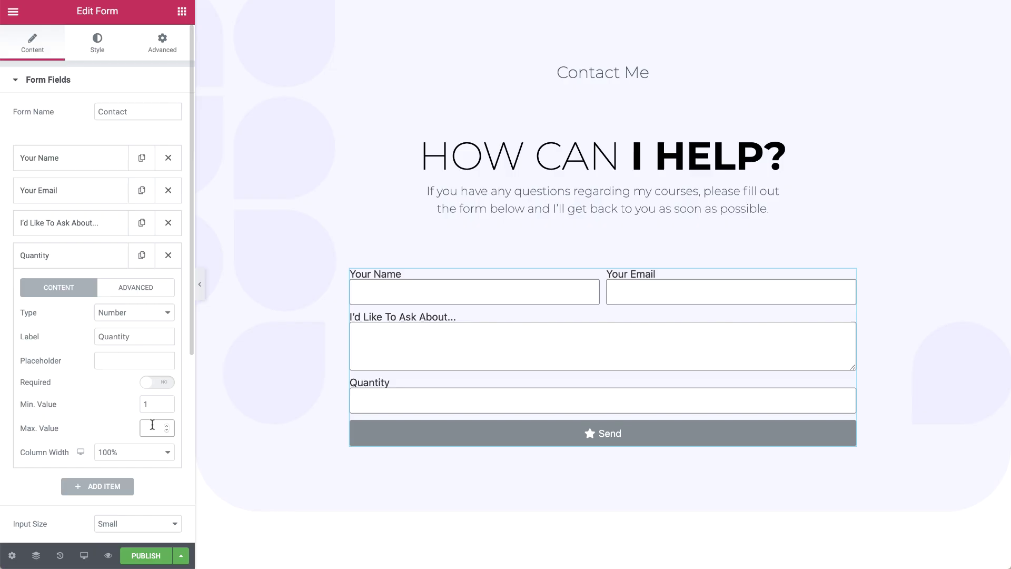
type("5")
double_click(152, 337)
key("BackSpace")
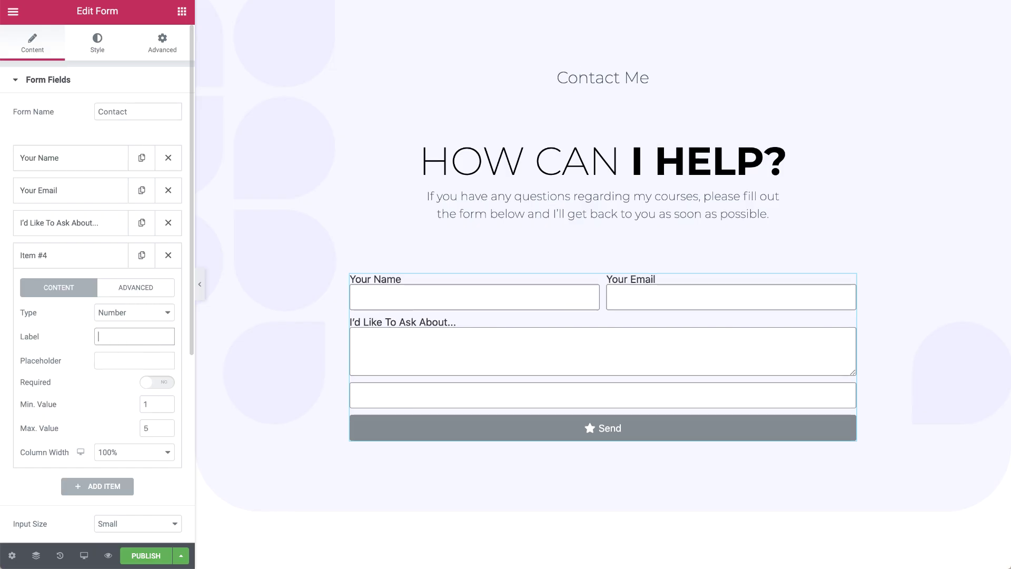
- Turn Item #4 into a Date field with placeholder 'Choose a Date' and test the picker
left_click(151, 316)
left_click(151, 323)
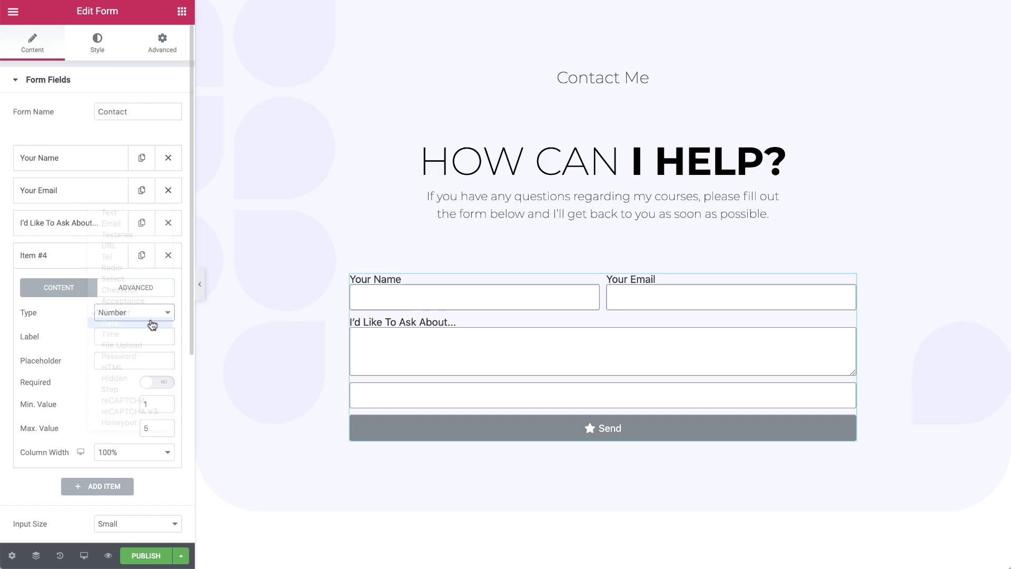
left_click(152, 361)
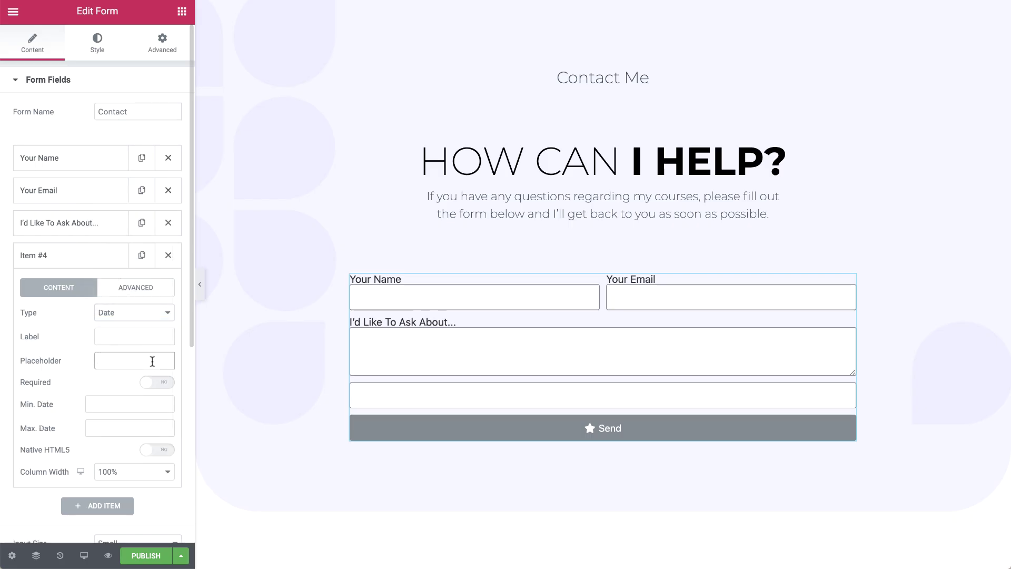
type("Choose a Date")
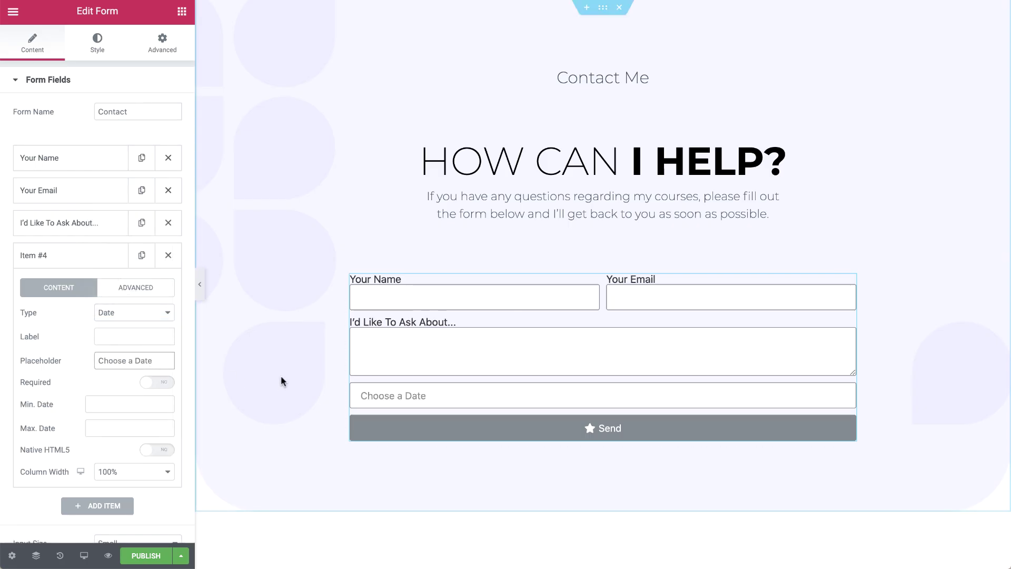
left_click(369, 396)
left_click(195, 246)
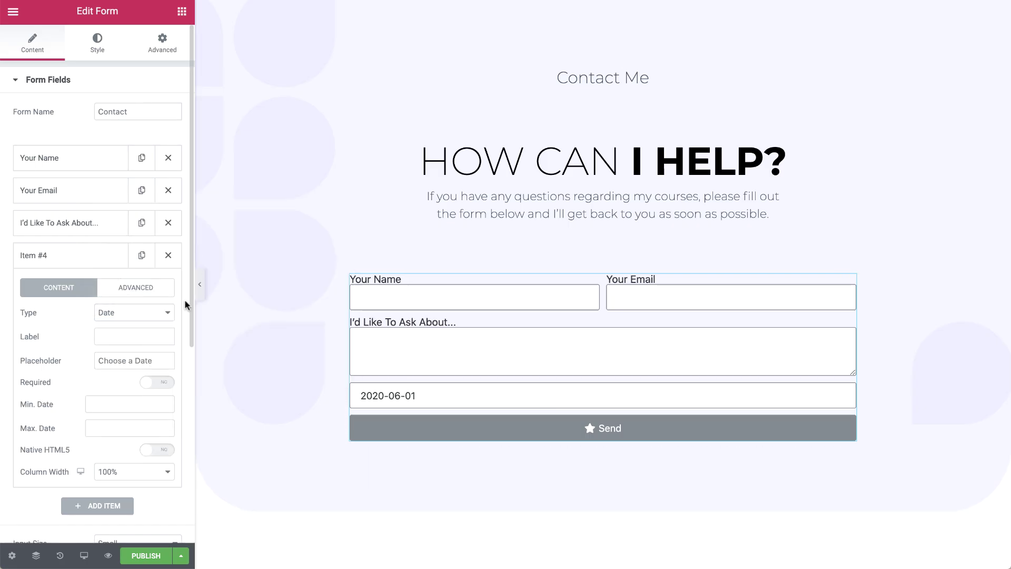
- Limit the date to 2020-06-01 through 2020-06-30, trying the native picker before turning it off
left_click(158, 405)
left_click(126, 261)
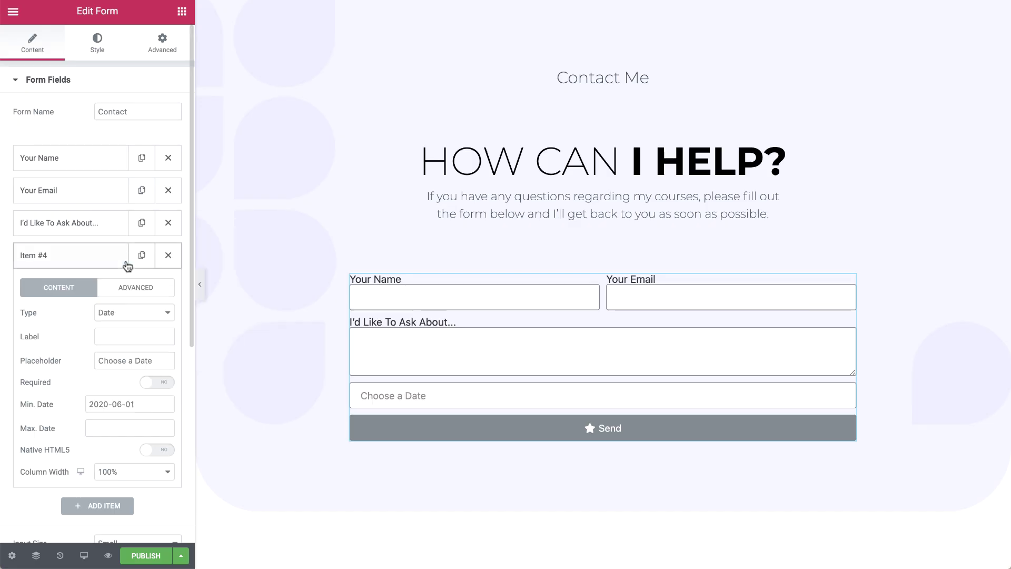
left_click(160, 427)
left_click(158, 384)
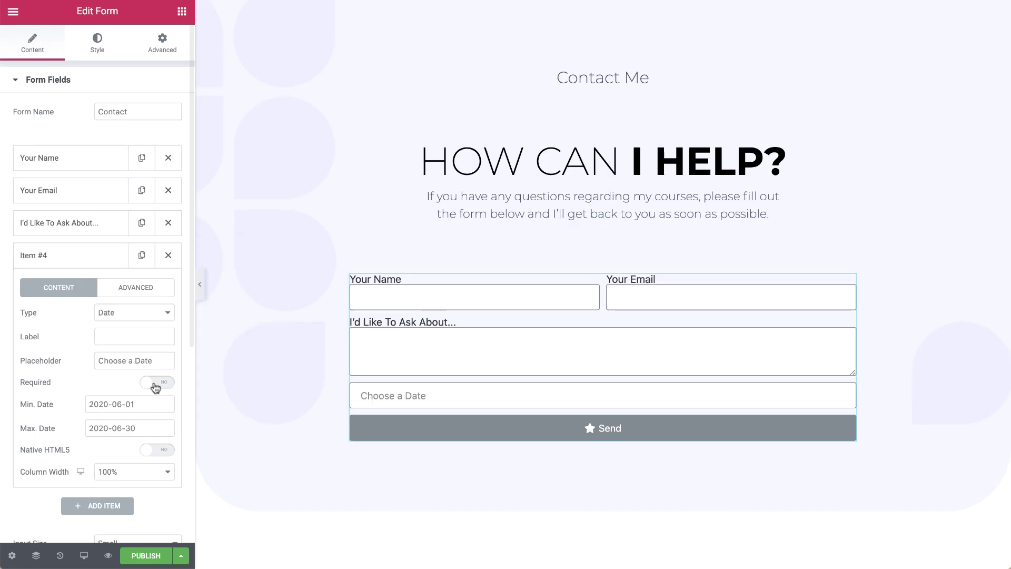
left_click(164, 451)
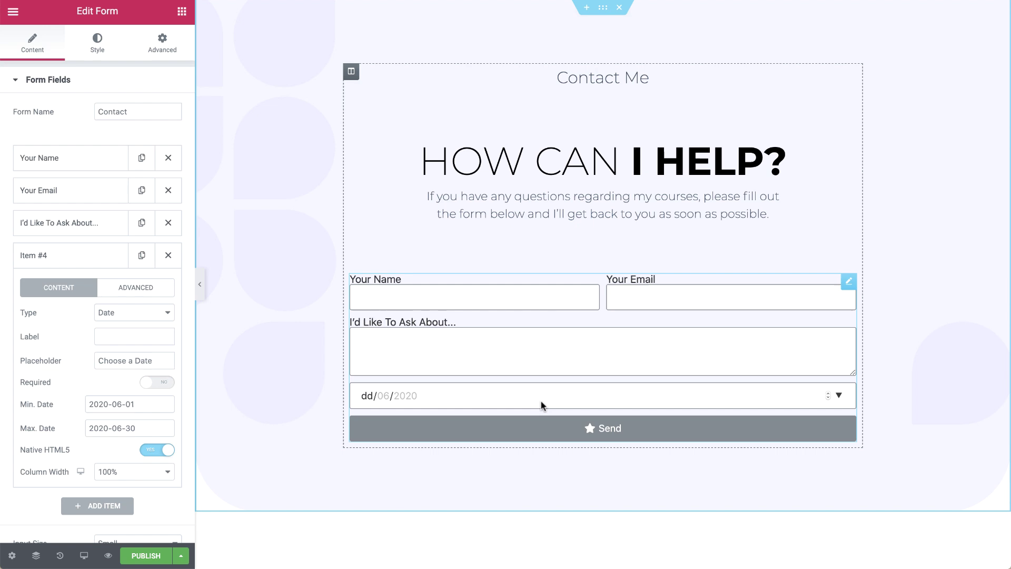
left_click(839, 396)
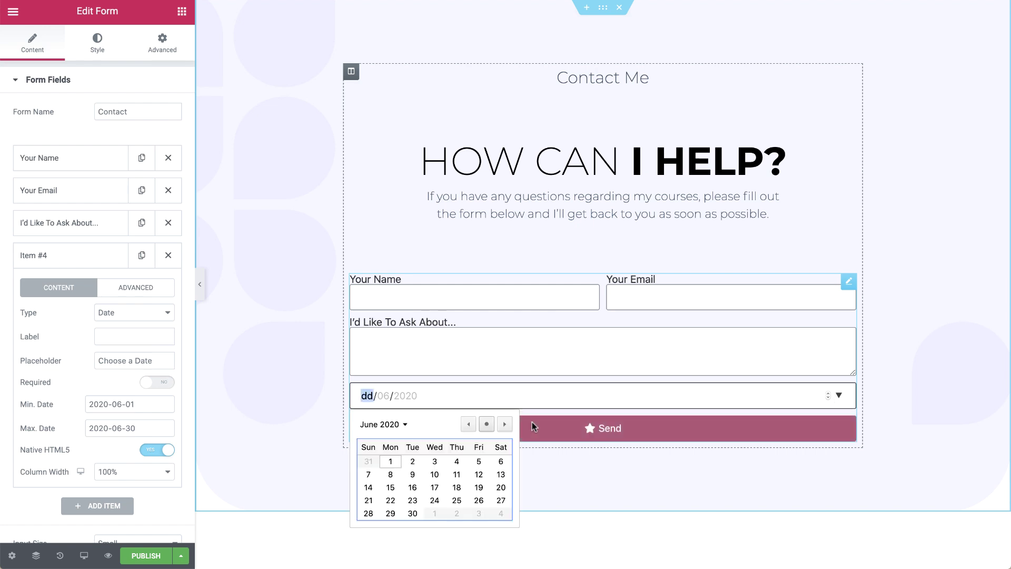
left_click(158, 450)
- Change the field to a Time field with placeholder 'Choose a Time'
left_click(166, 314)
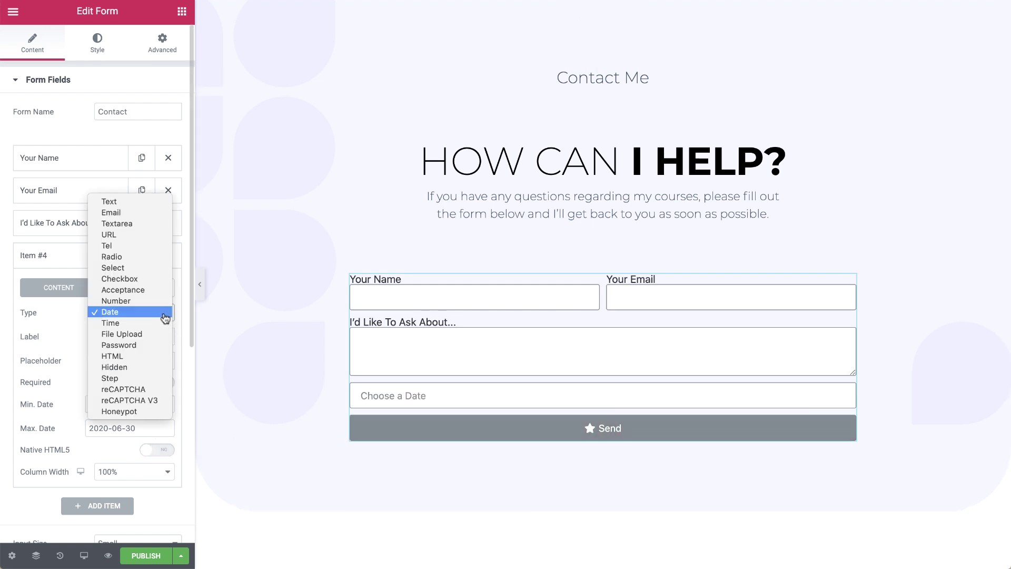
left_click(163, 318)
triple_click(161, 361)
type("Choose a Time")
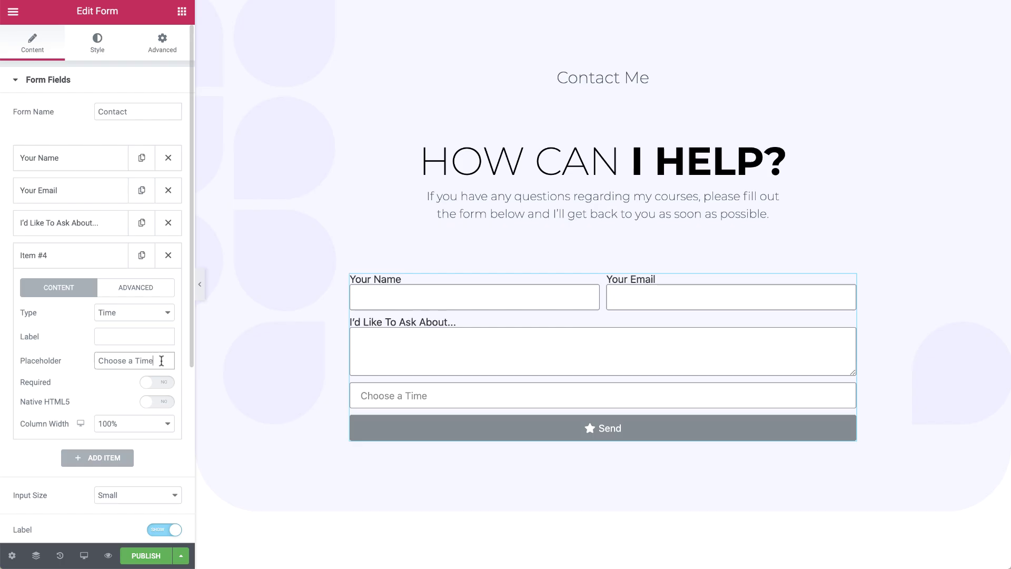
left_click(508, 400)
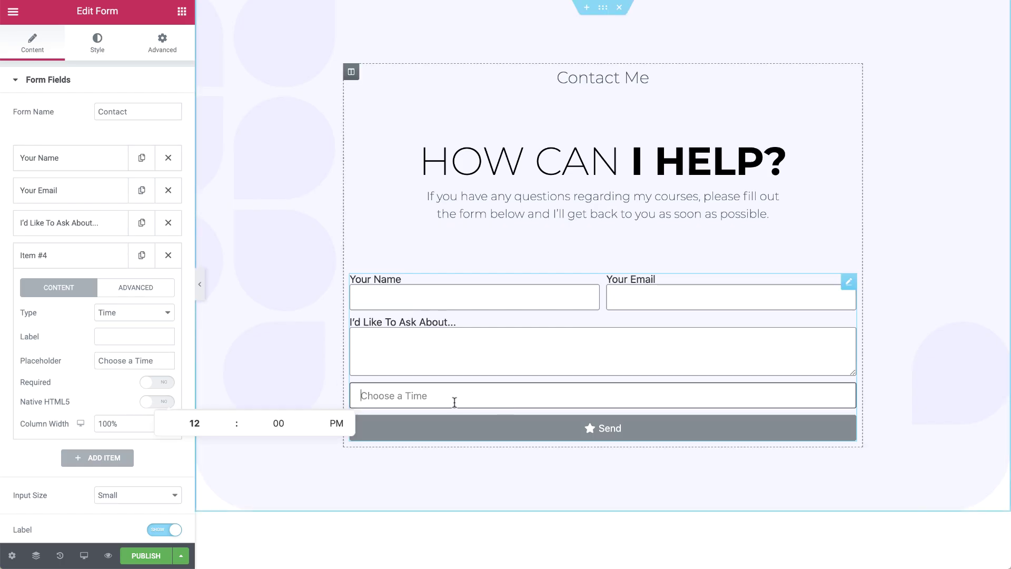
- Enable the native HTML5 time picker and clear the placeholder text
left_click(165, 403)
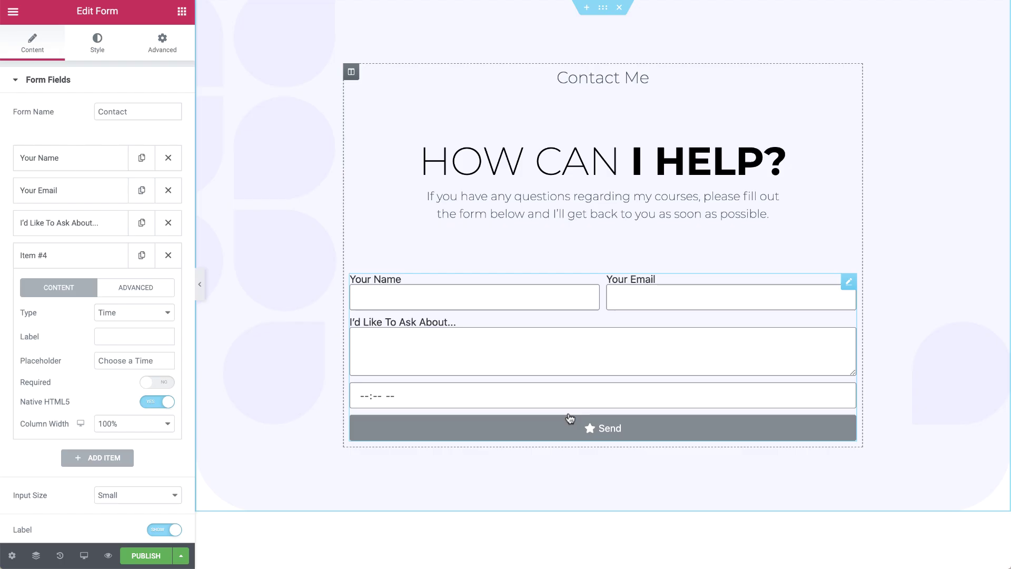
left_click(842, 400)
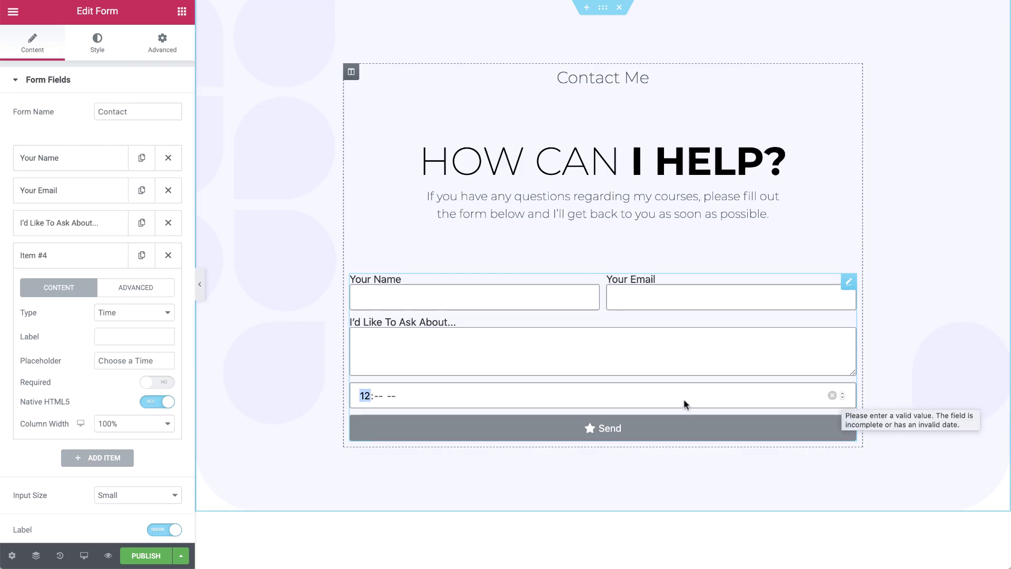
triple_click(166, 361)
key("BackSpace")
left_click(163, 314)
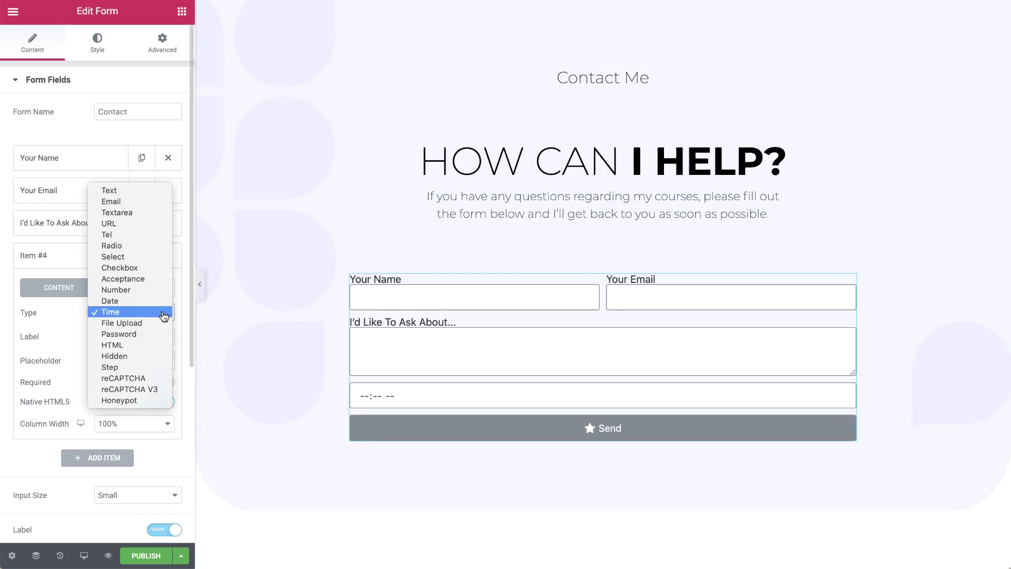
- Try Item #4 as a File Upload, checking max file size and multiple-file options unchanged
left_click(163, 322)
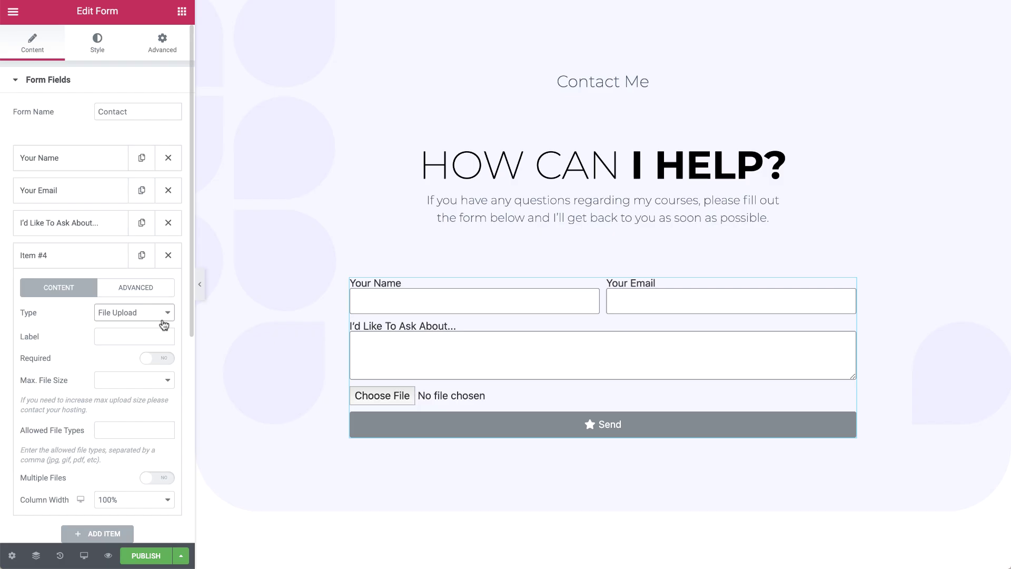
left_click(168, 381)
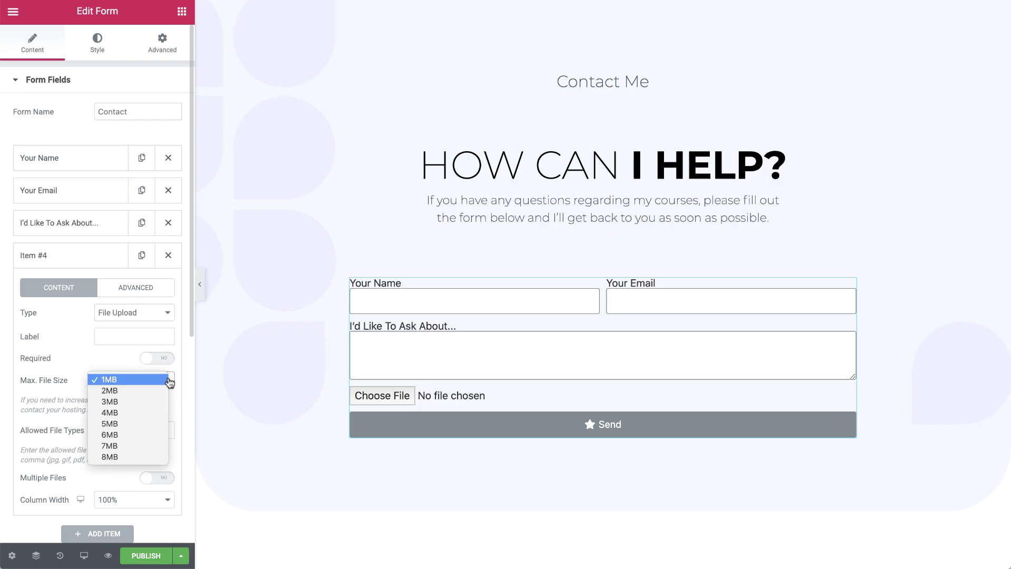
left_click(169, 380)
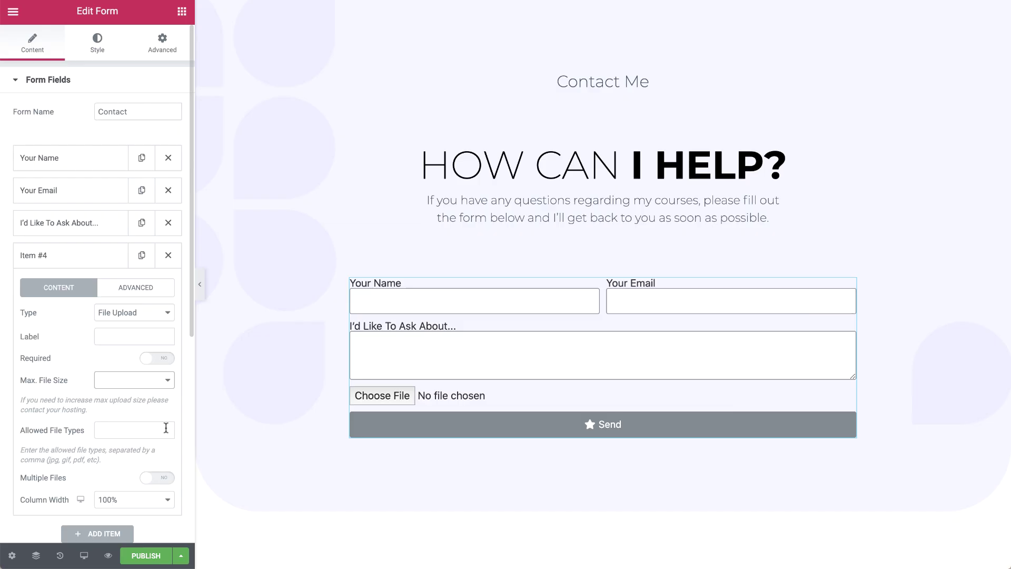
left_click(164, 479)
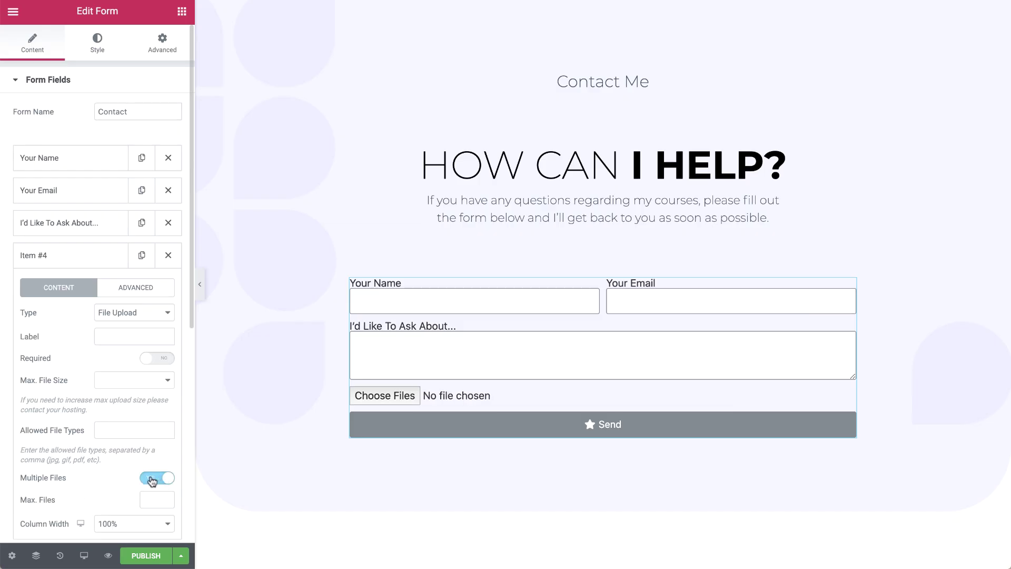
left_click(152, 481)
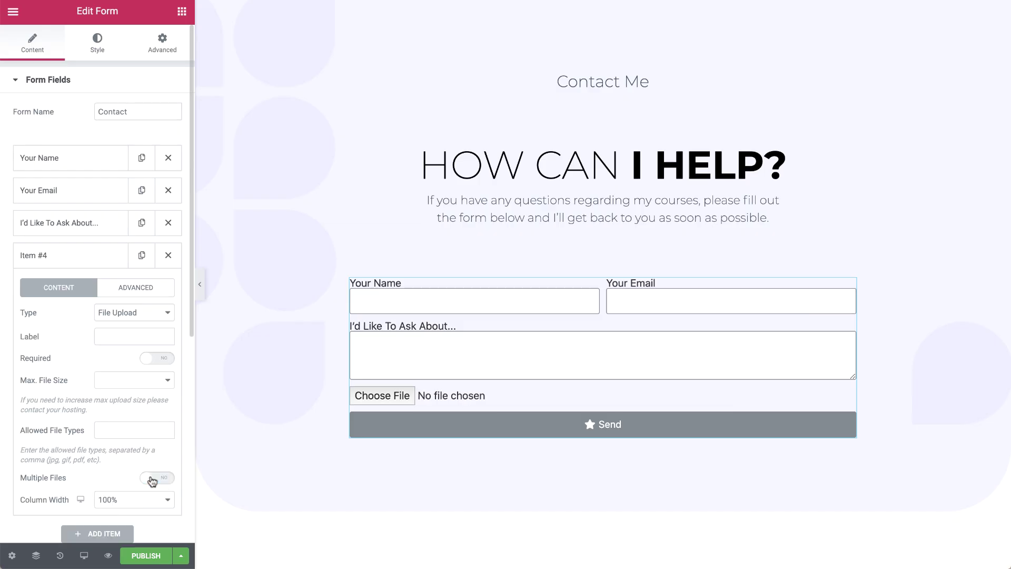
- Change the field to Password, typing a 'Password' label and then clearing it
left_click(148, 312)
left_click(148, 323)
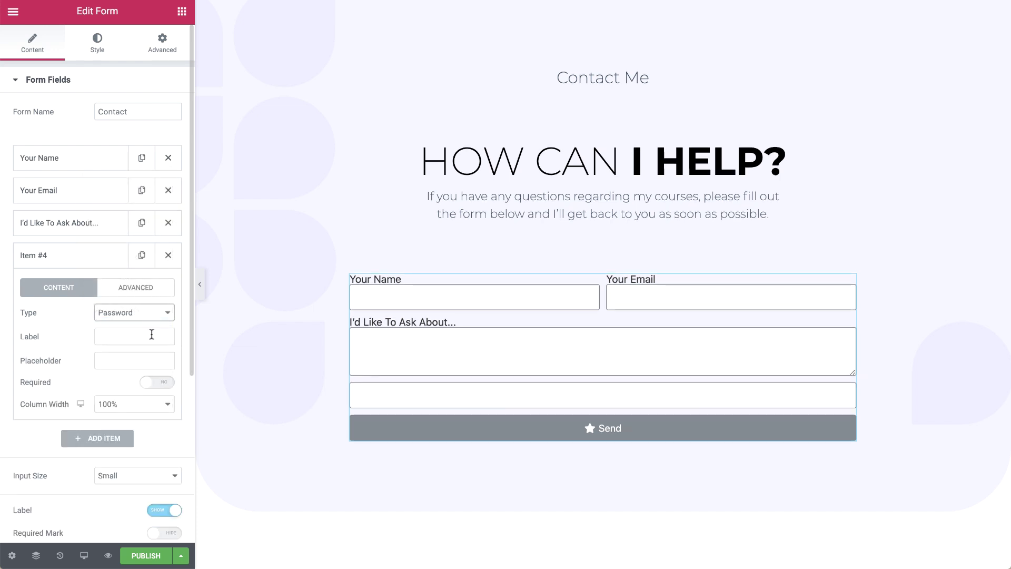
left_click(153, 335)
type("Password")
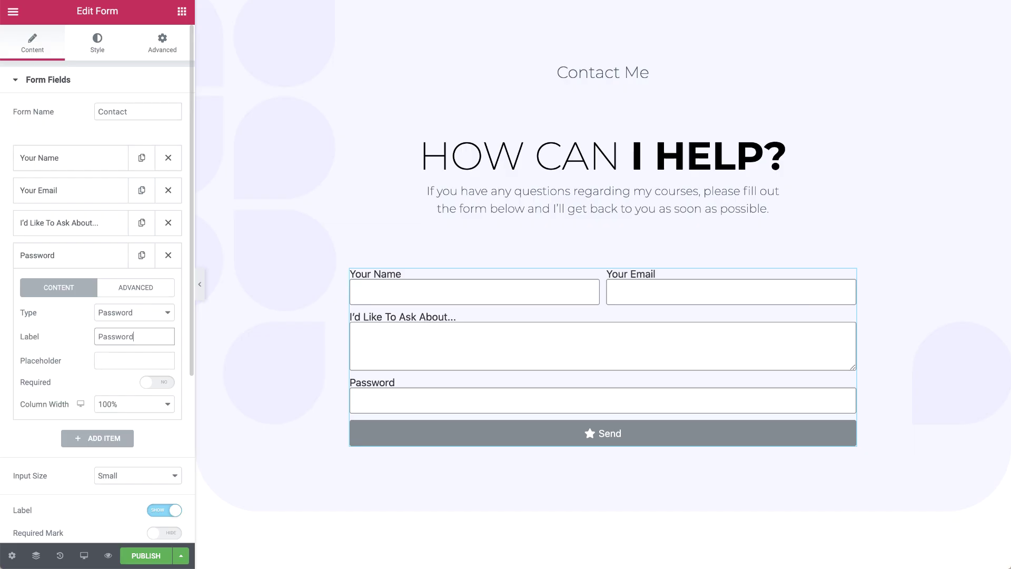
double_click(151, 336)
key("BackSpace")
- Try Item #4 as an HTML block and glance at its dynamic tags
left_click(154, 315)
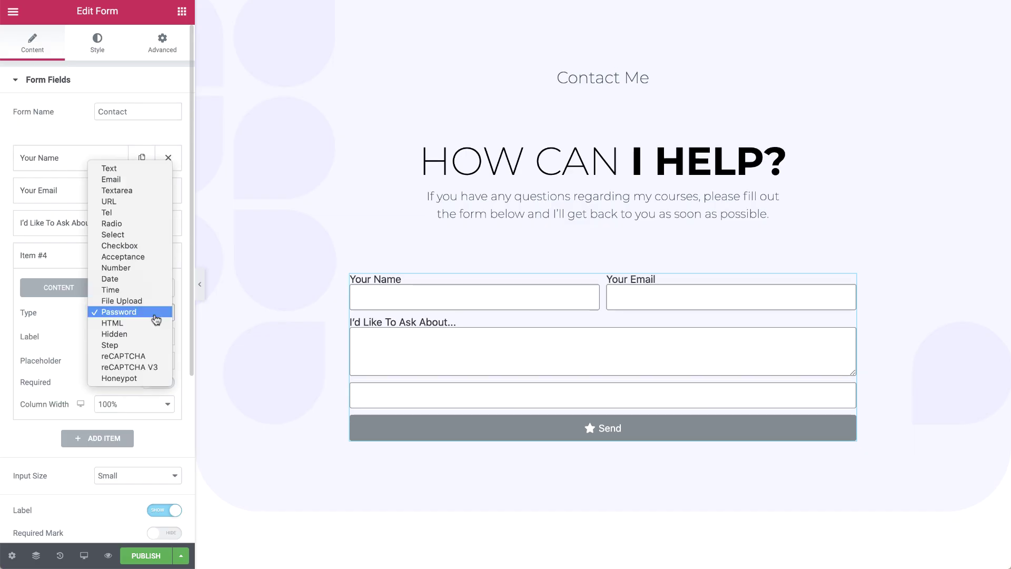
left_click(156, 323)
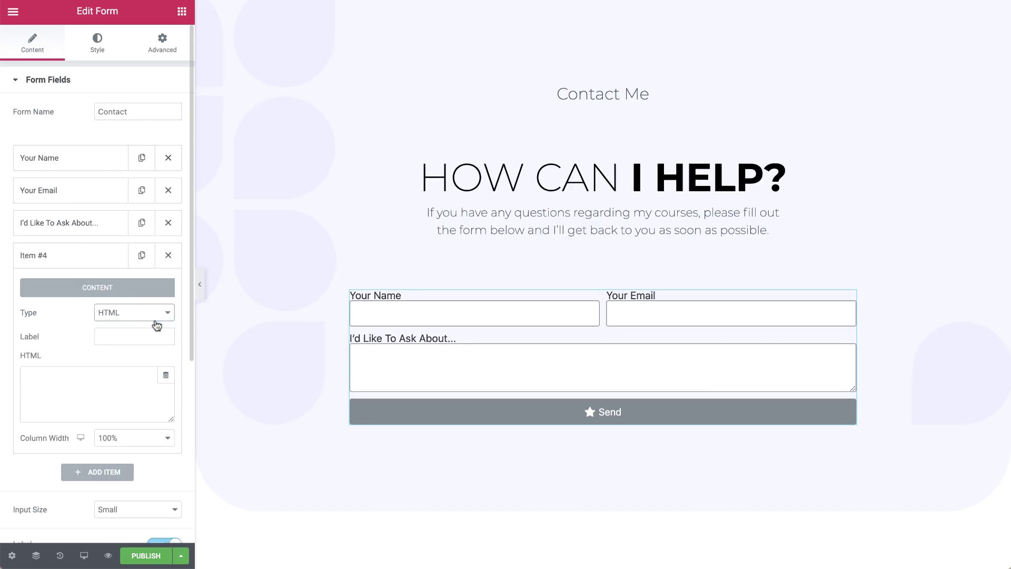
left_click(166, 376)
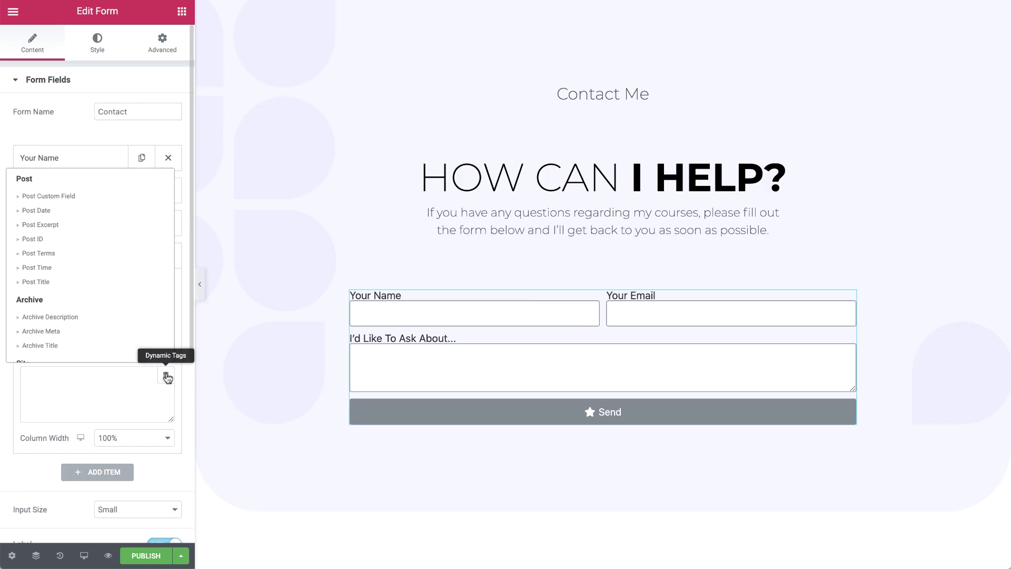
left_click(166, 376)
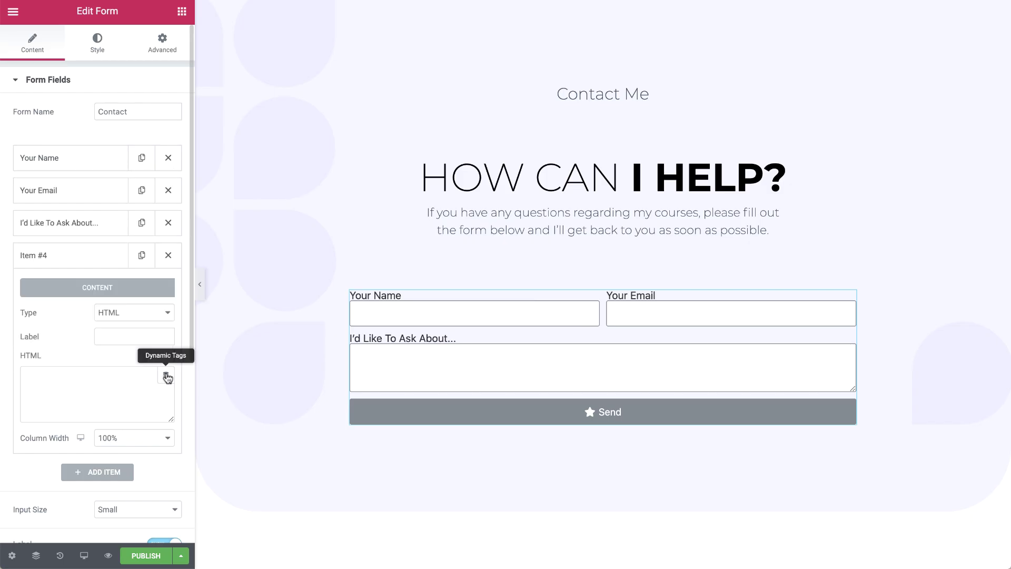
- Change Item #4's type to Hidden
left_click(165, 315)
left_click(166, 323)
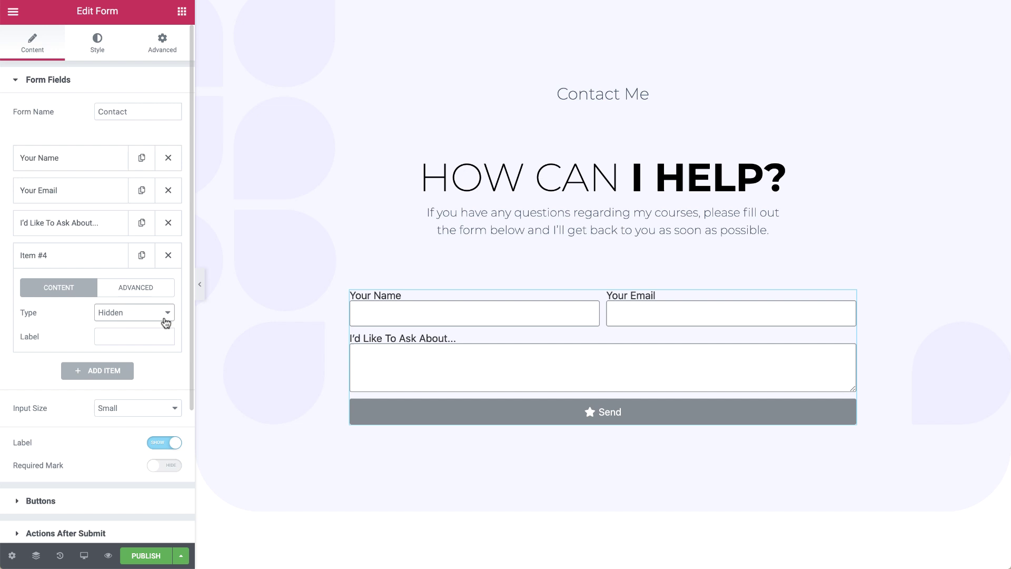
left_click(164, 320)
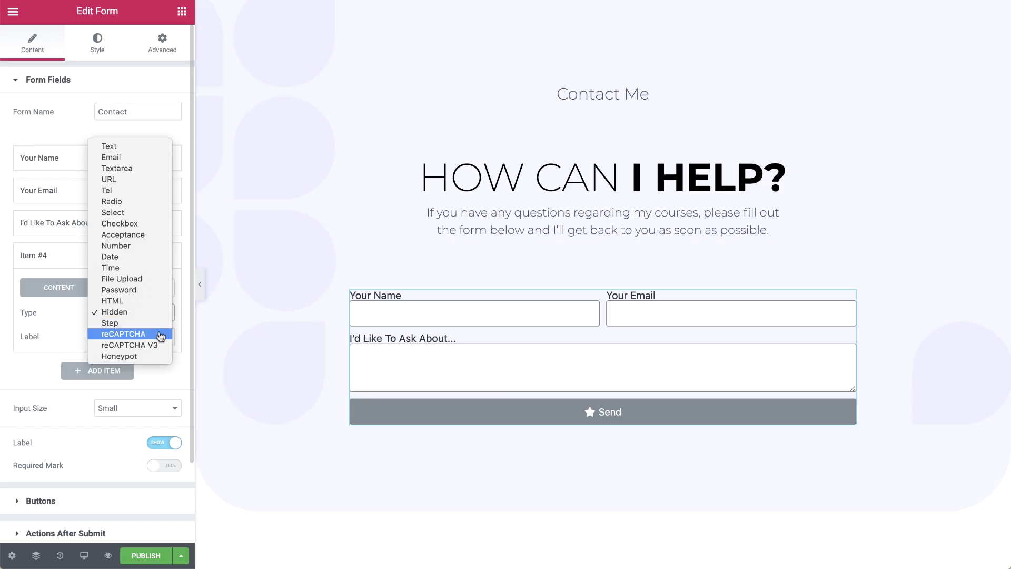
- Switch Item #4 from a reCAPTCHA check to a Honeypot field
left_click(161, 335)
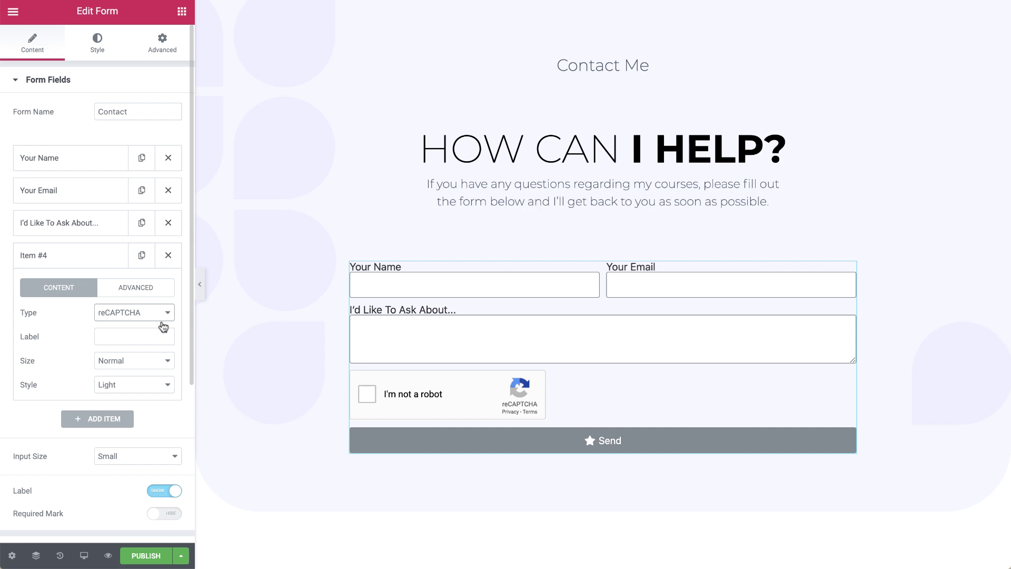
left_click(165, 315)
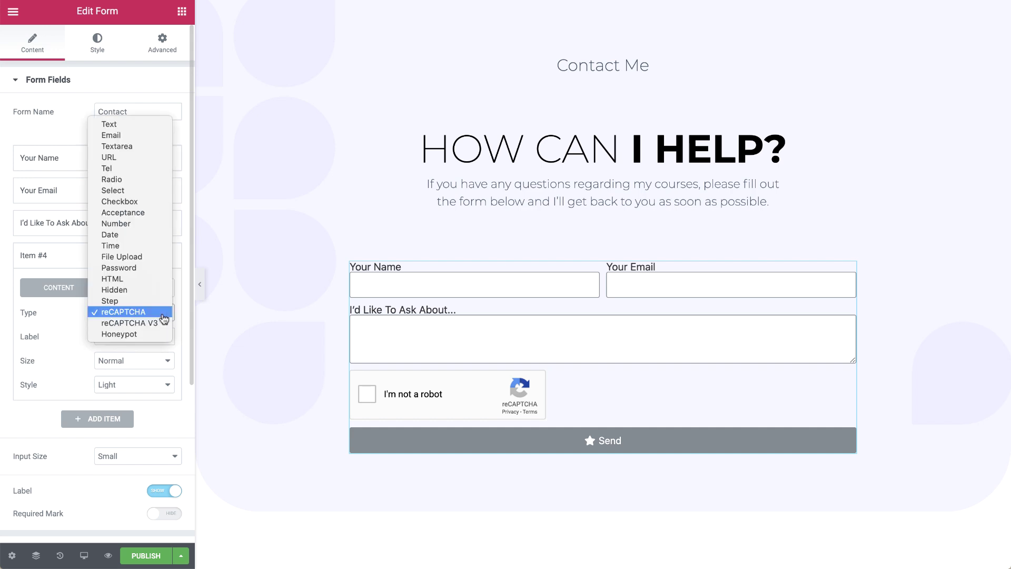
left_click(162, 335)
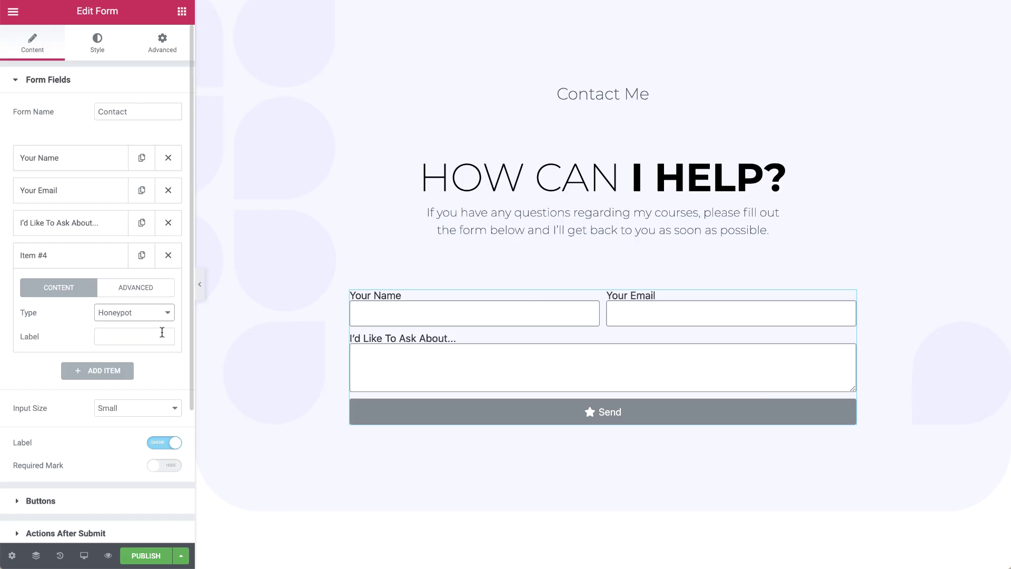
- Delete the fourth field and right-align the form button, leaving size and column width unchanged
left_click(169, 256)
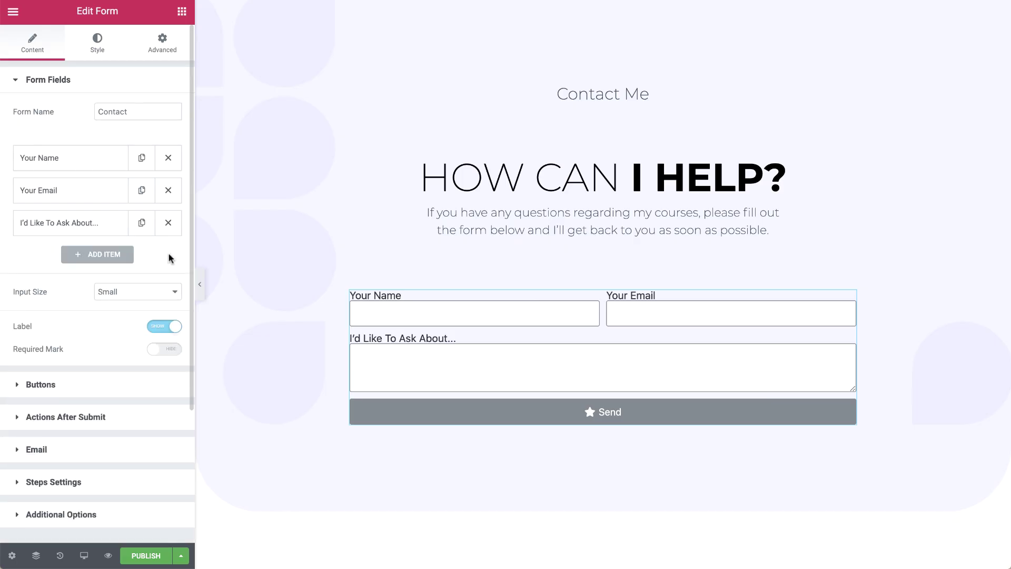
left_click(159, 386)
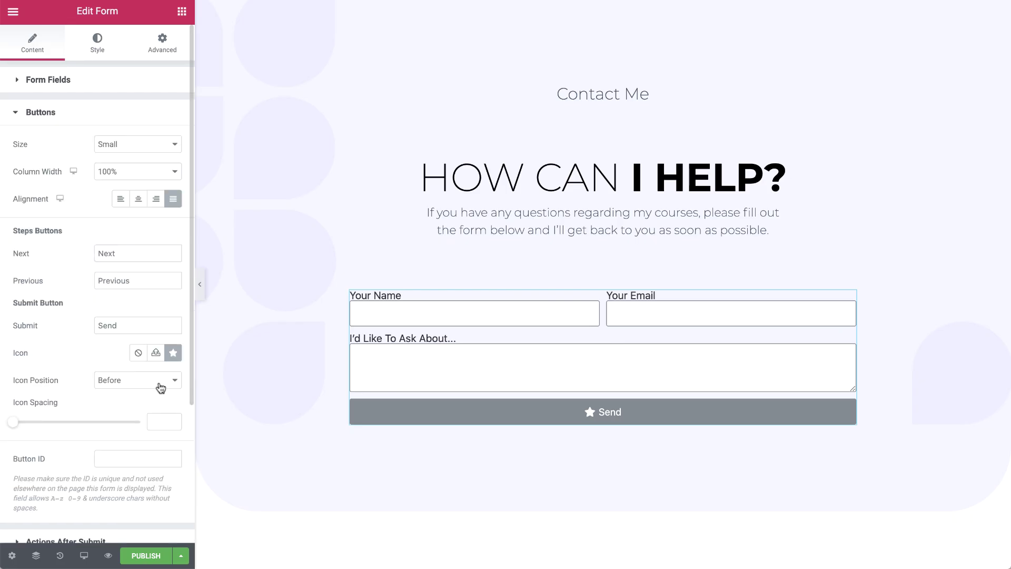
left_click(169, 147)
left_click(170, 148)
left_click(163, 173)
left_click(163, 174)
left_click(156, 200)
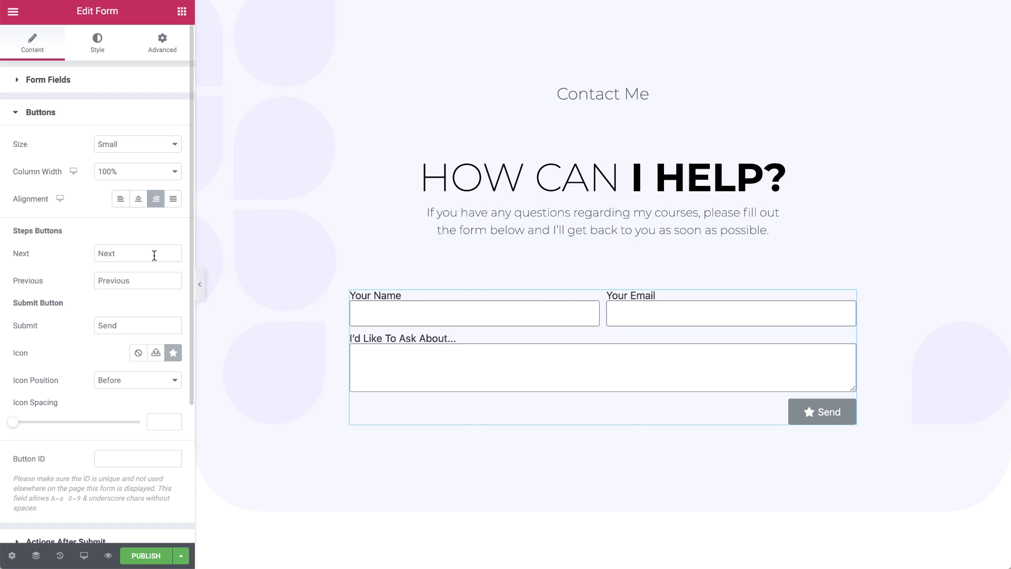
- Relabel the button 'Submit' and give it the Arrow right icon
double_click(158, 326)
type("Submit")
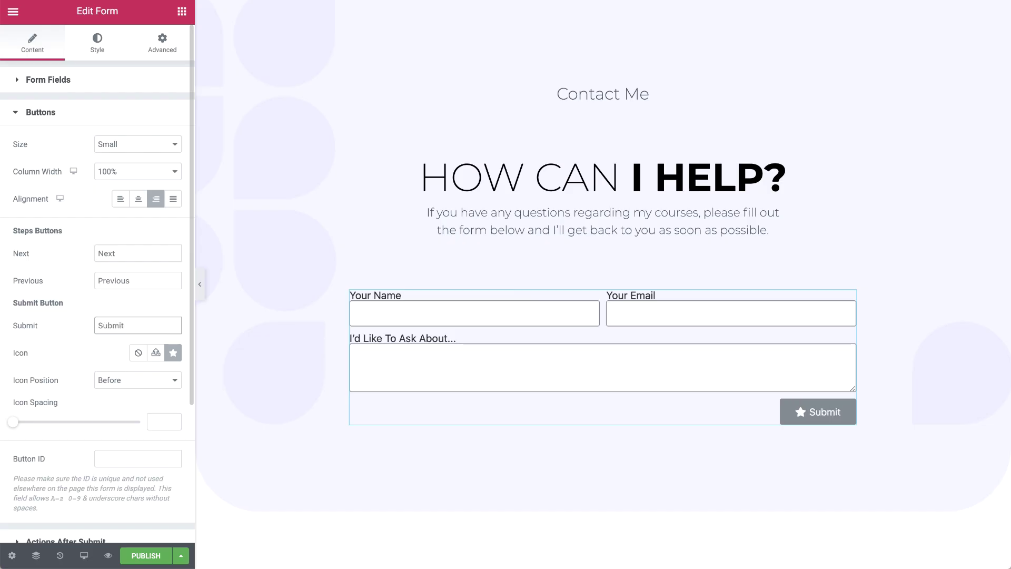
left_click(173, 352)
left_click(378, 87)
type("arrow right")
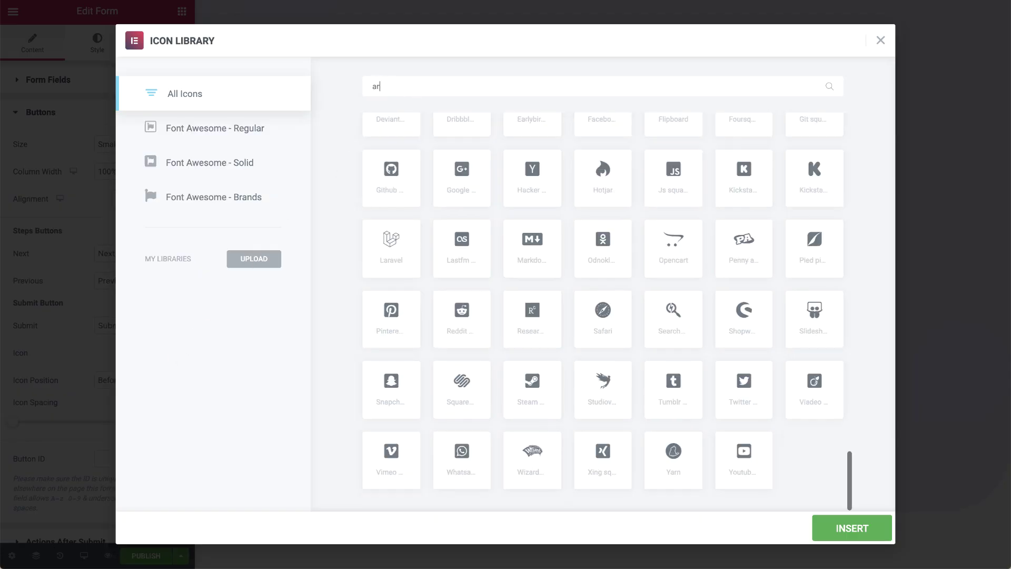
left_click(409, 148)
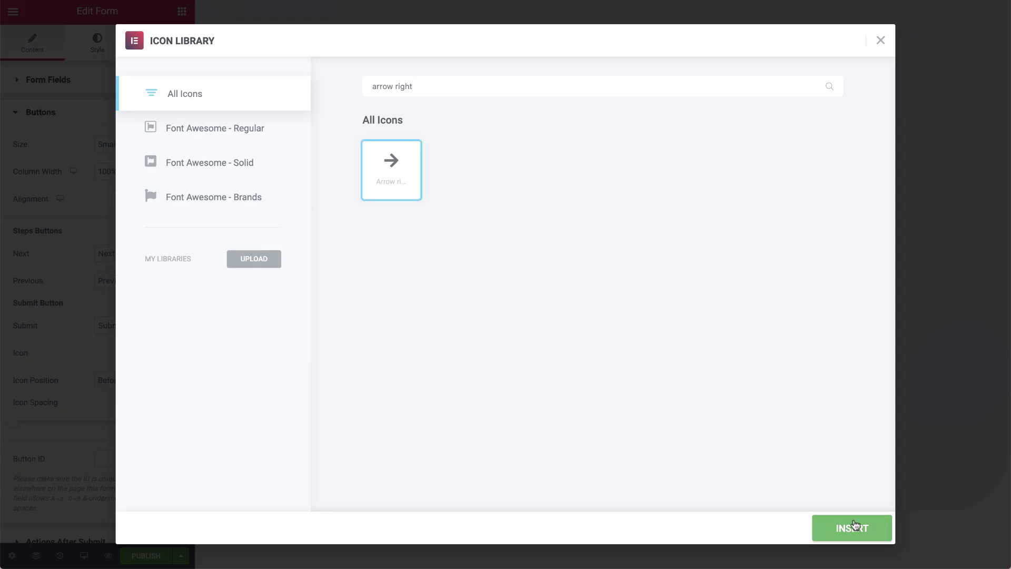
left_click(851, 527)
- Place the arrow after the button text with icon spacing 10
left_click(174, 380)
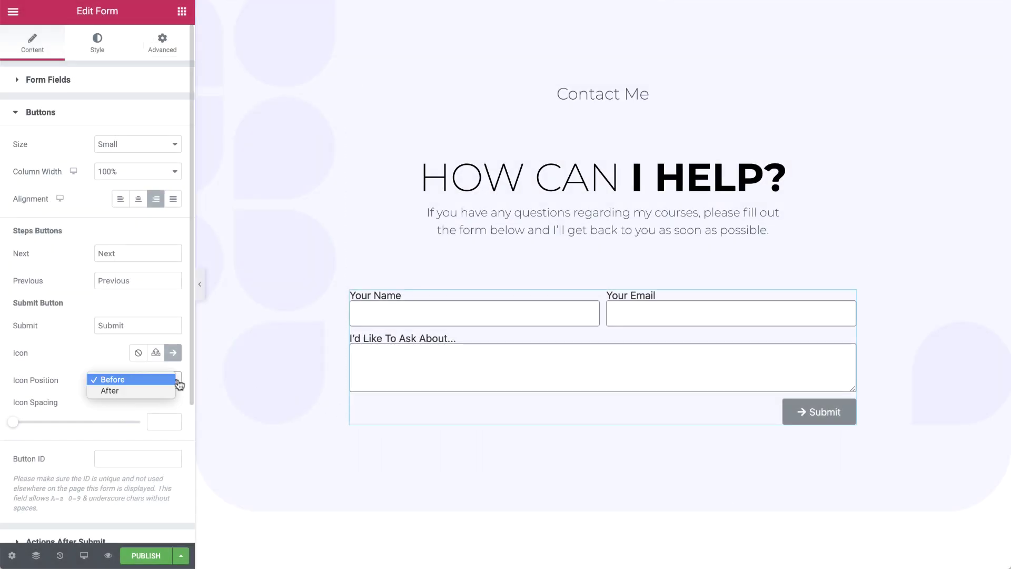
left_click(173, 391)
left_click(168, 422)
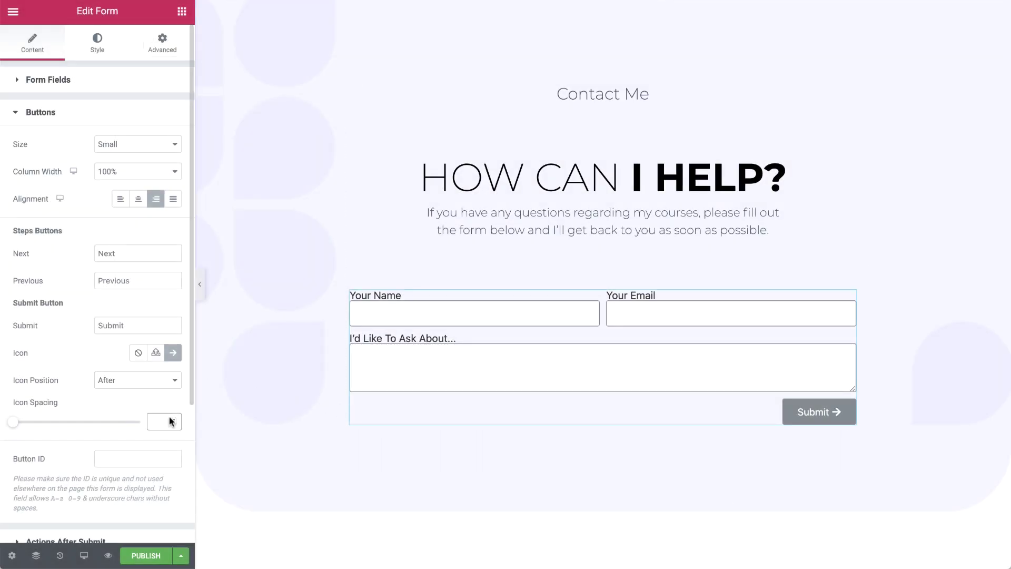
type("10")
scroll(176, 396, "down", 4)
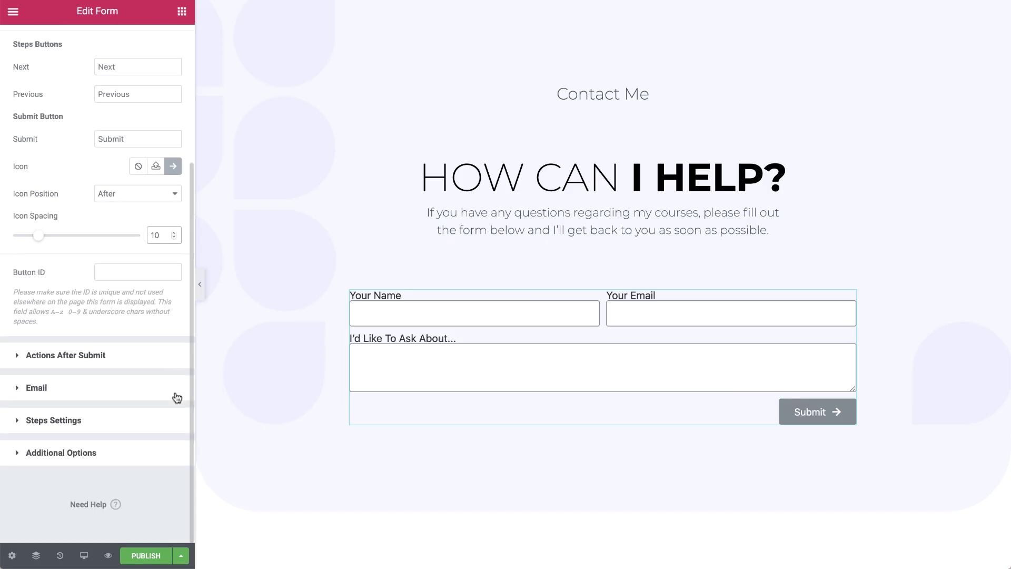
- Add Redirect and MailChimp as after-submit actions
left_click(176, 356)
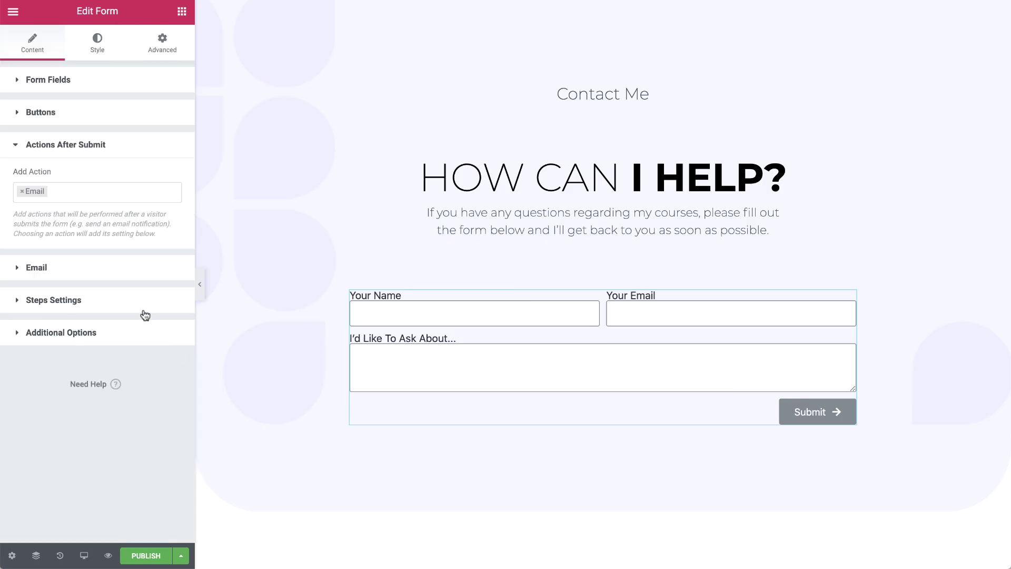
left_click(56, 193)
type("re")
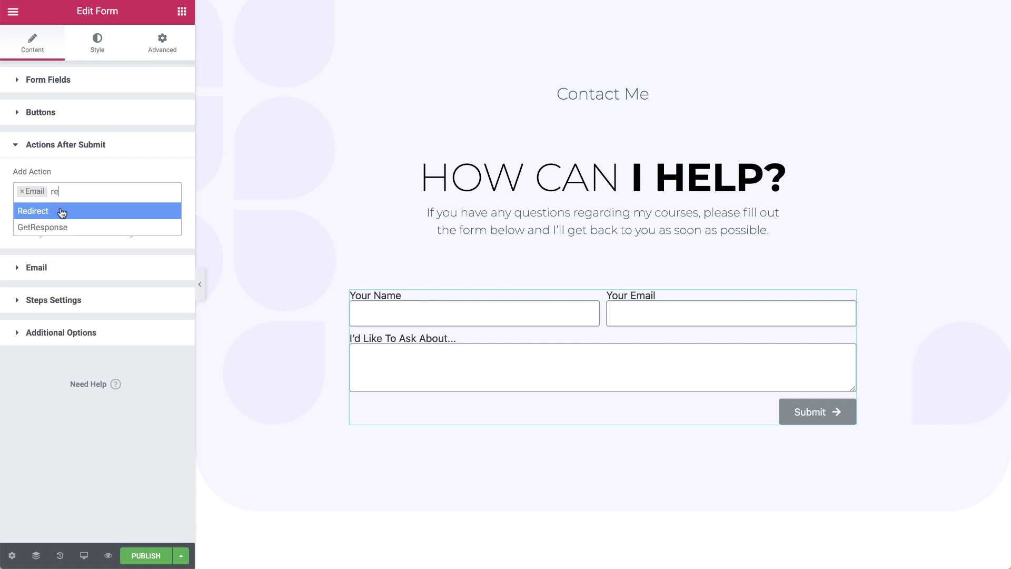
left_click(63, 213)
left_click(76, 301)
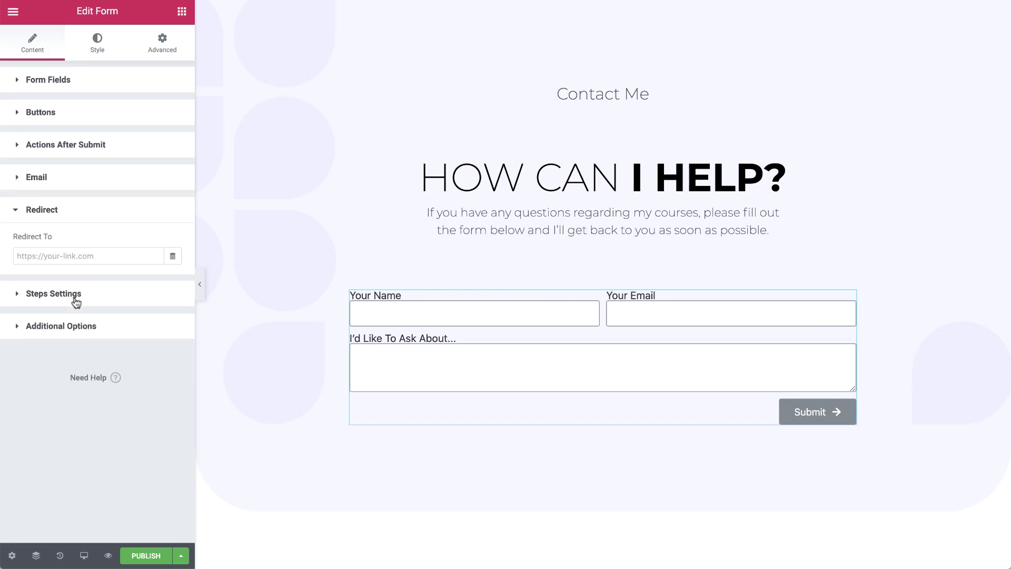
left_click(104, 146)
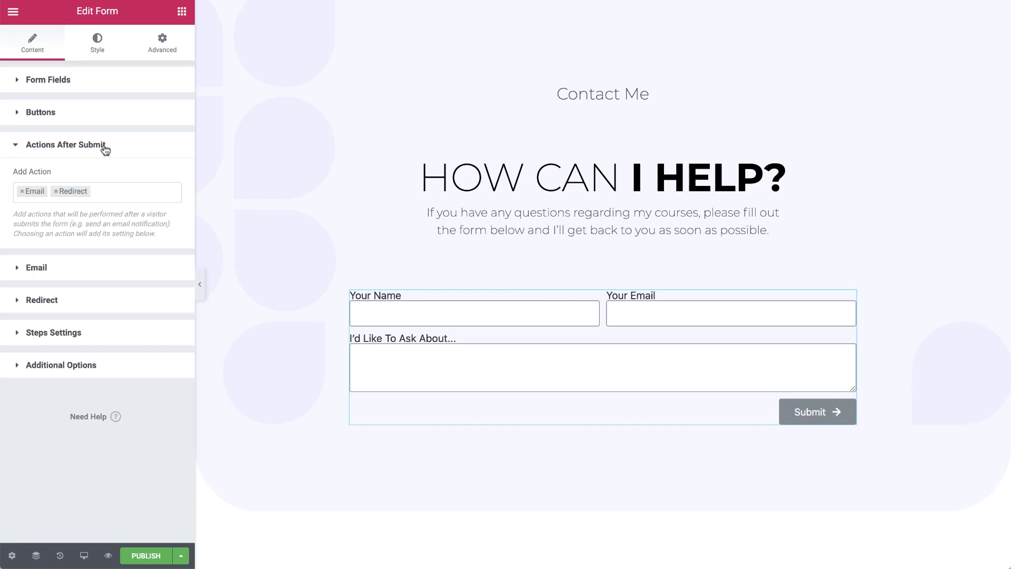
left_click(111, 194)
left_click(120, 244)
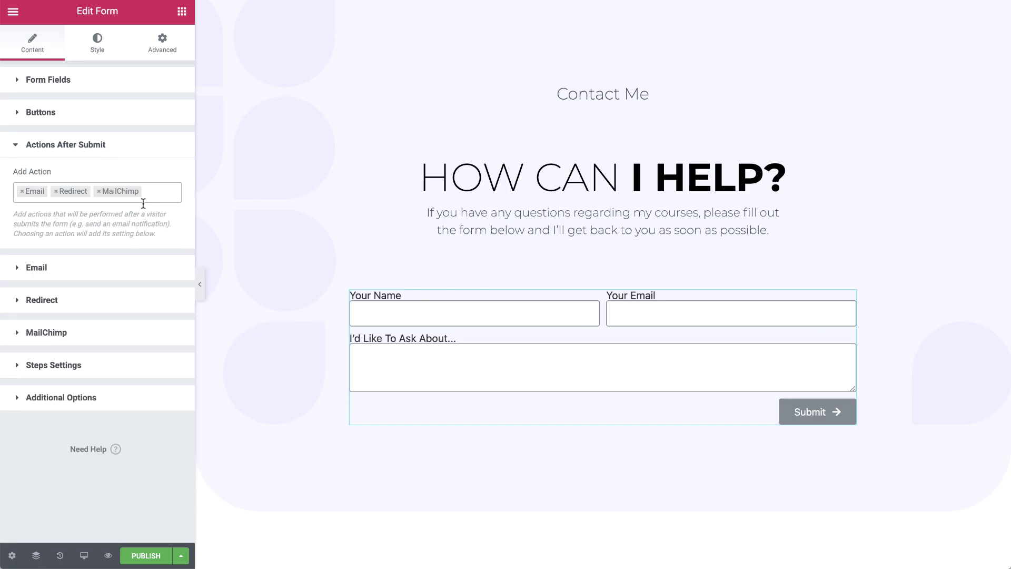
- Add a Popup after-submit action and view its choices without changing them
left_click(152, 192)
type("pop")
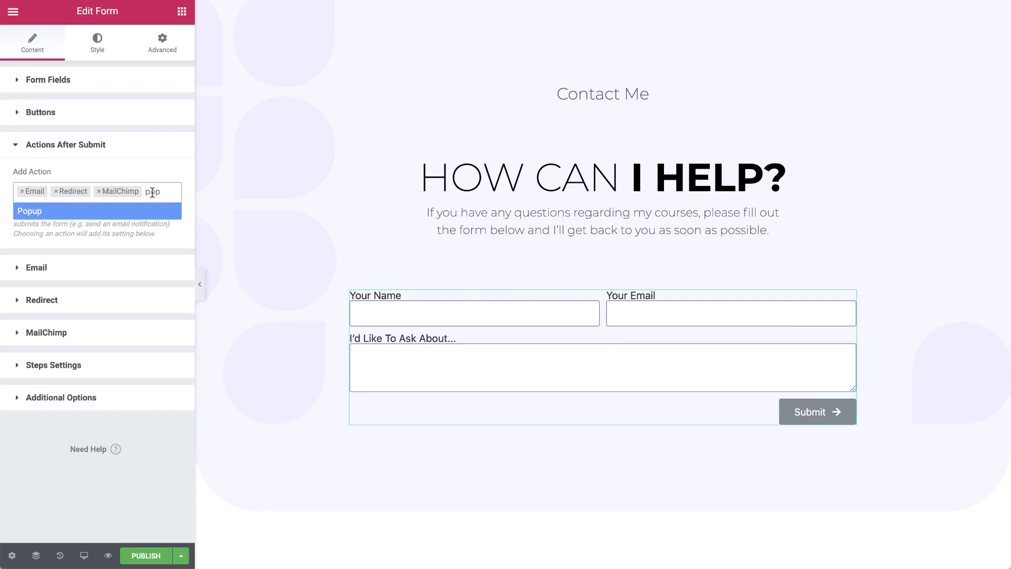
left_click(155, 209)
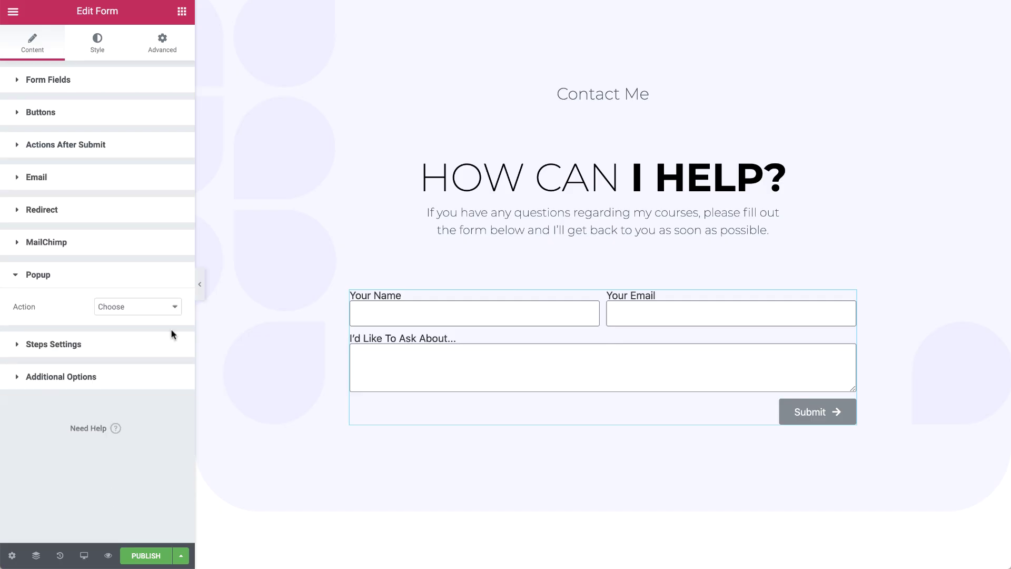
left_click(176, 312)
left_click(176, 312)
- Remove the Popup, MailChimp and Redirect actions so only Email remains
left_click(176, 150)
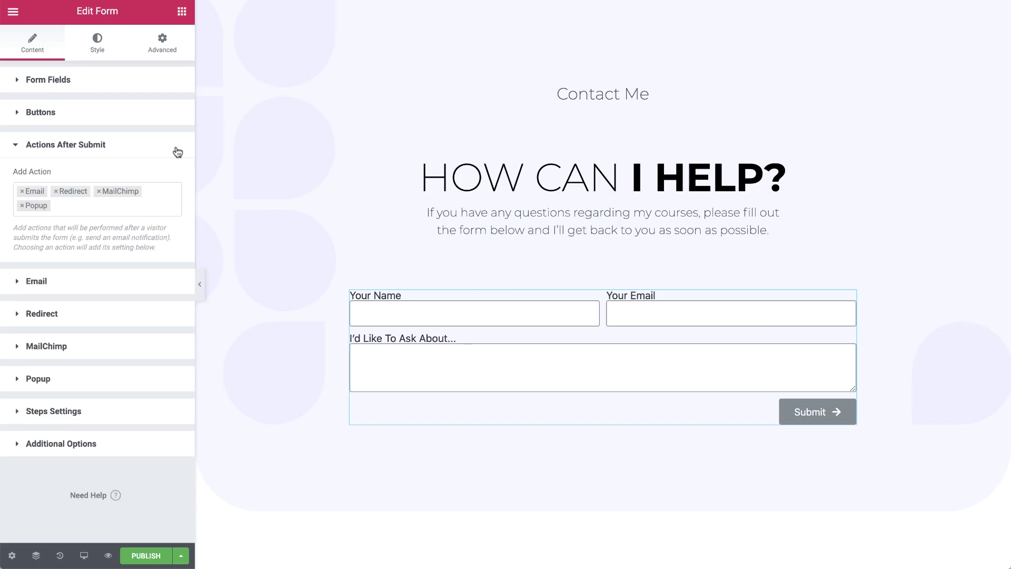
left_click(24, 199)
left_click(98, 191)
left_click(56, 191)
left_click(71, 171)
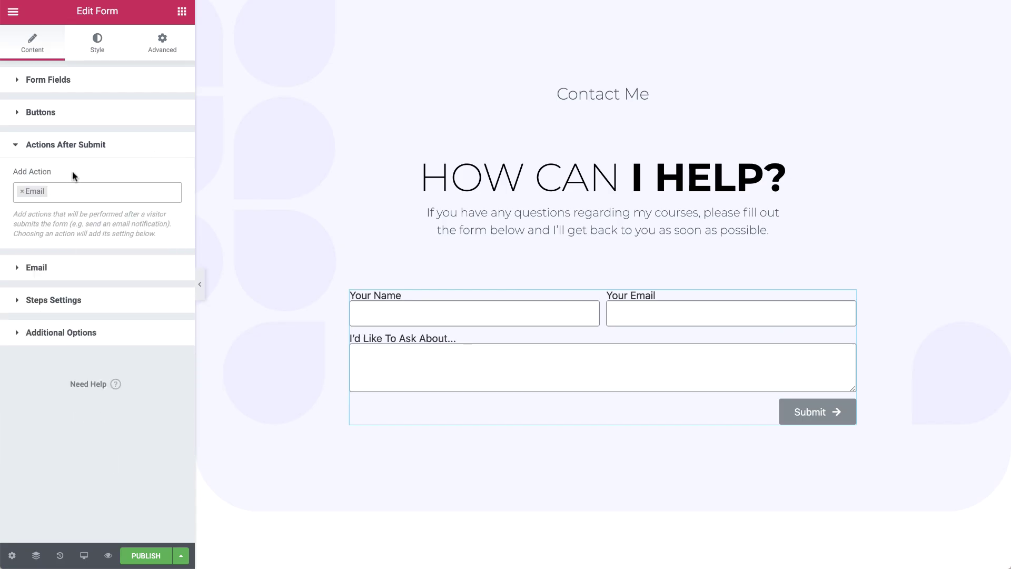
- Peek at Steps Settings, then expand Additional Options showing Form ID and Custom Messages
left_click(85, 300)
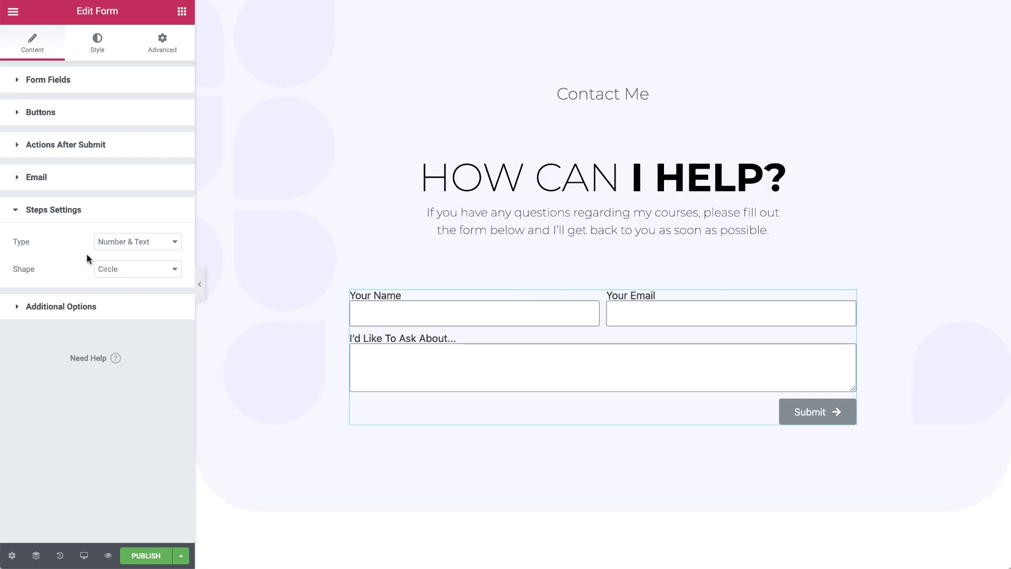
left_click(92, 210)
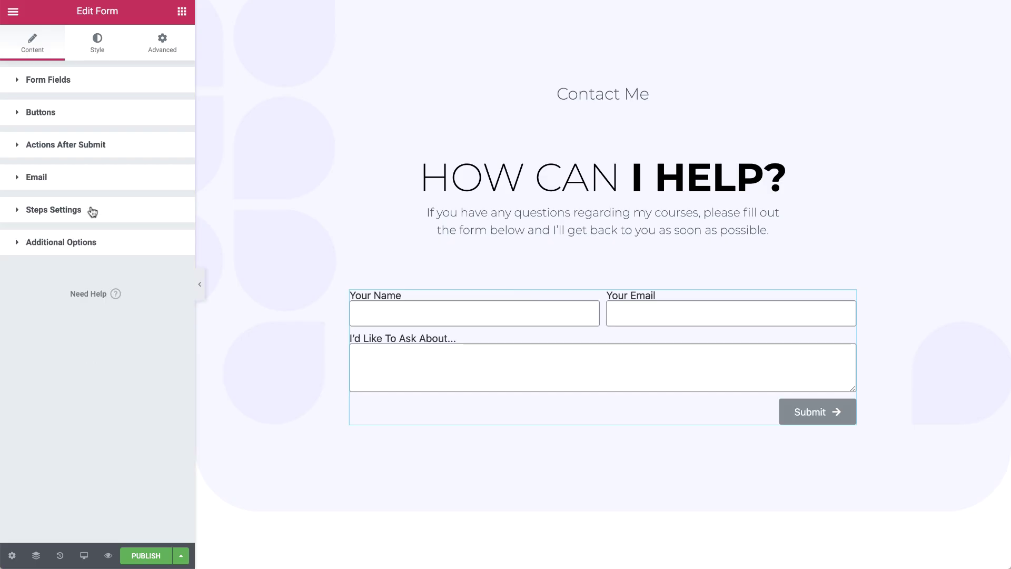
left_click(110, 243)
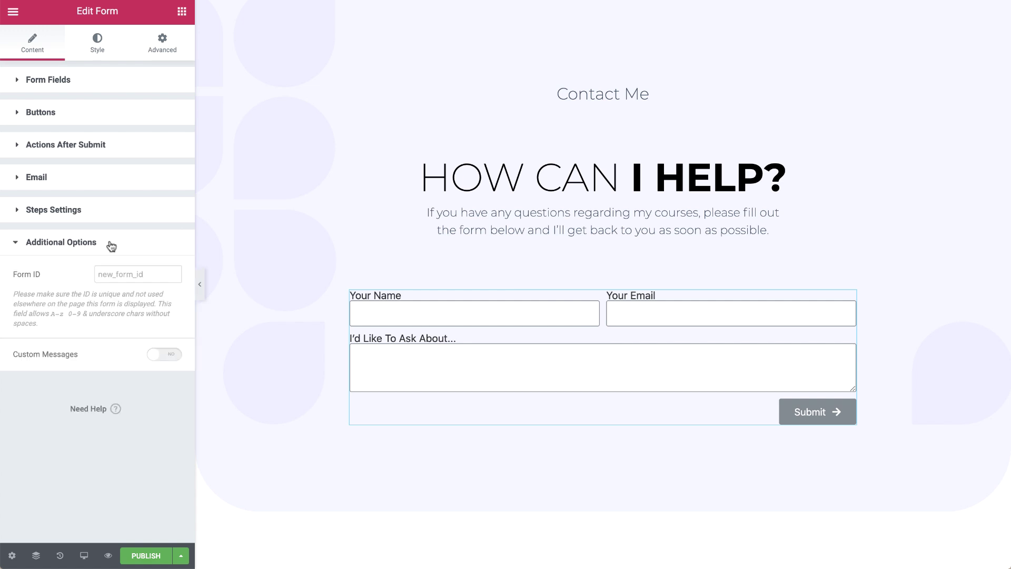
- Set columns gap 60, rows gap 50, label spacing 0 and black label colour
left_click(102, 46)
left_click(43, 81)
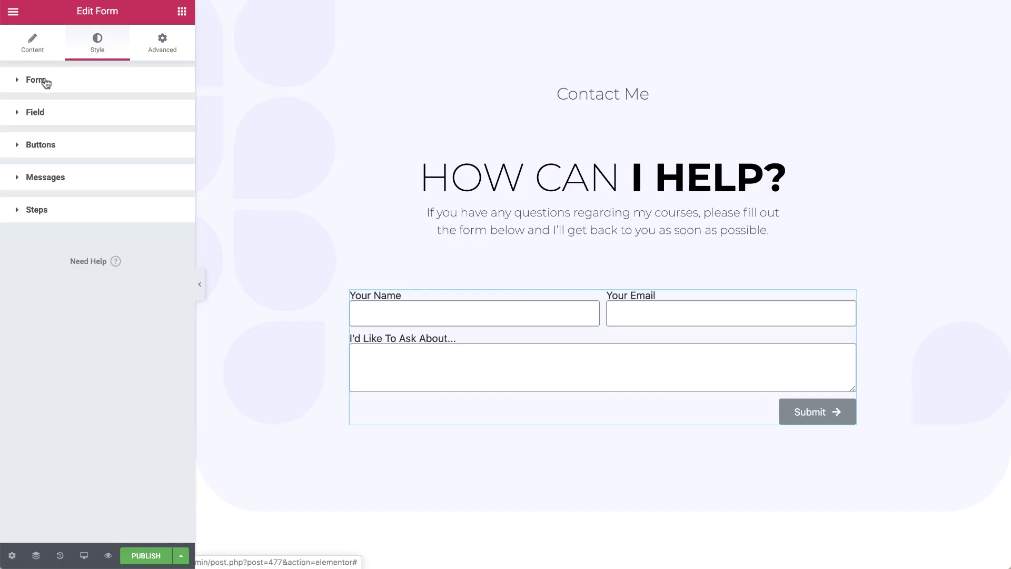
left_click(45, 83)
left_click_drag(33, 127, 144, 135)
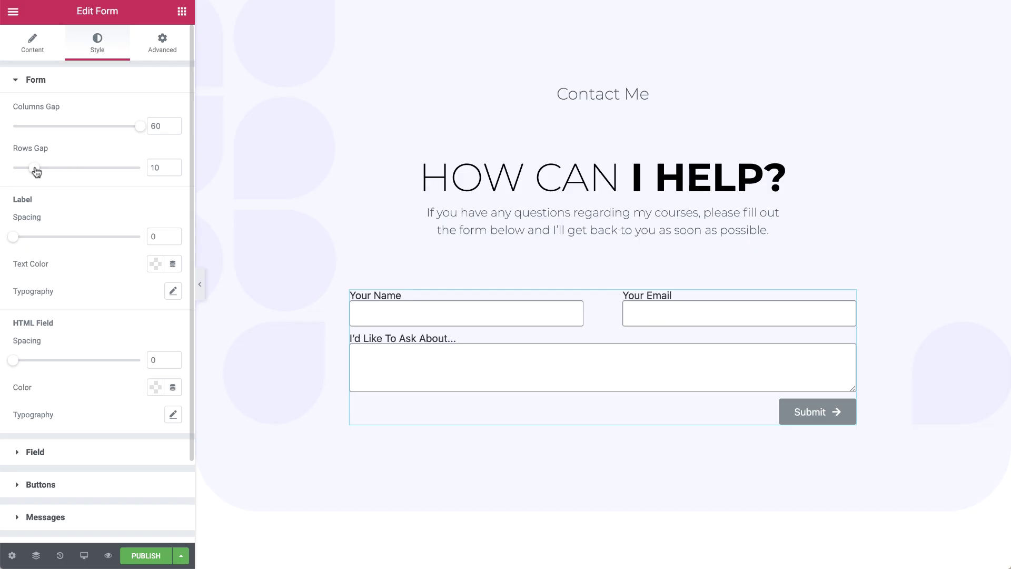
left_click_drag(34, 170, 122, 174)
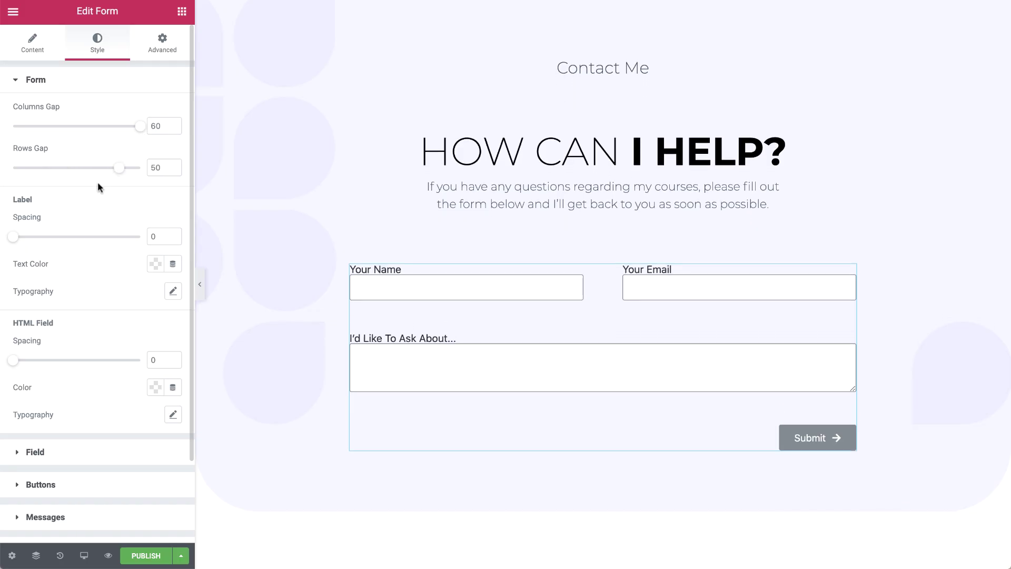
mouse_move(18, 241)
left_mouse_down()
mouse_move(54, 240)
mouse_move(11, 241)
left_mouse_up()
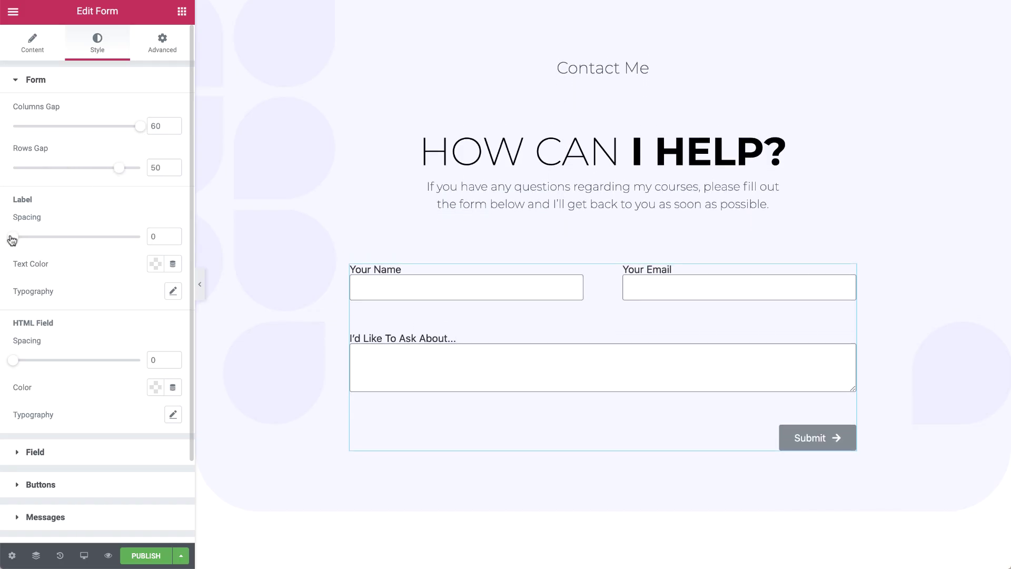
left_click(156, 264)
left_click(196, 296)
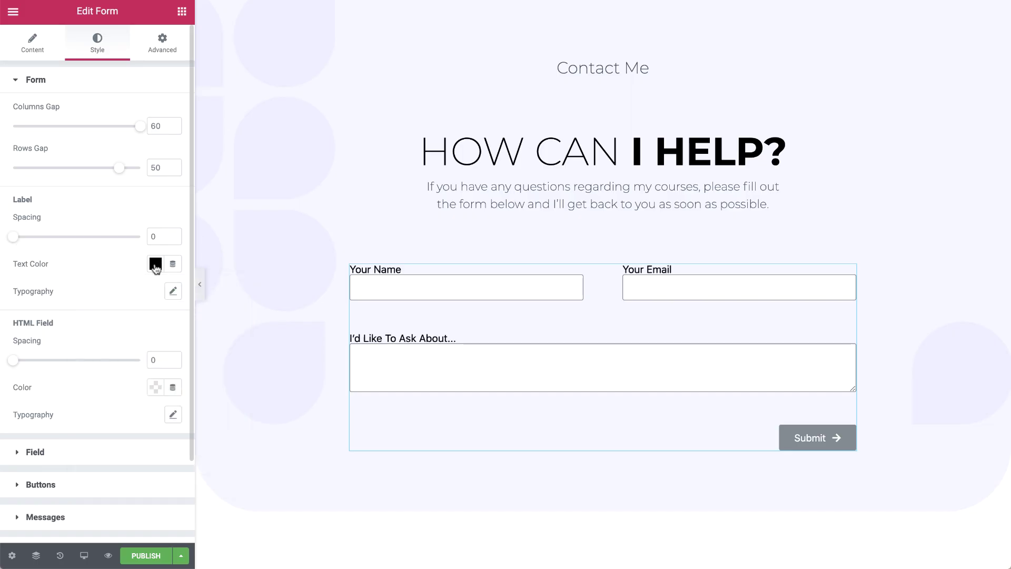
- Set label typography to Montserrat, size 16, weight 200, Capitalize transform
left_click(174, 293)
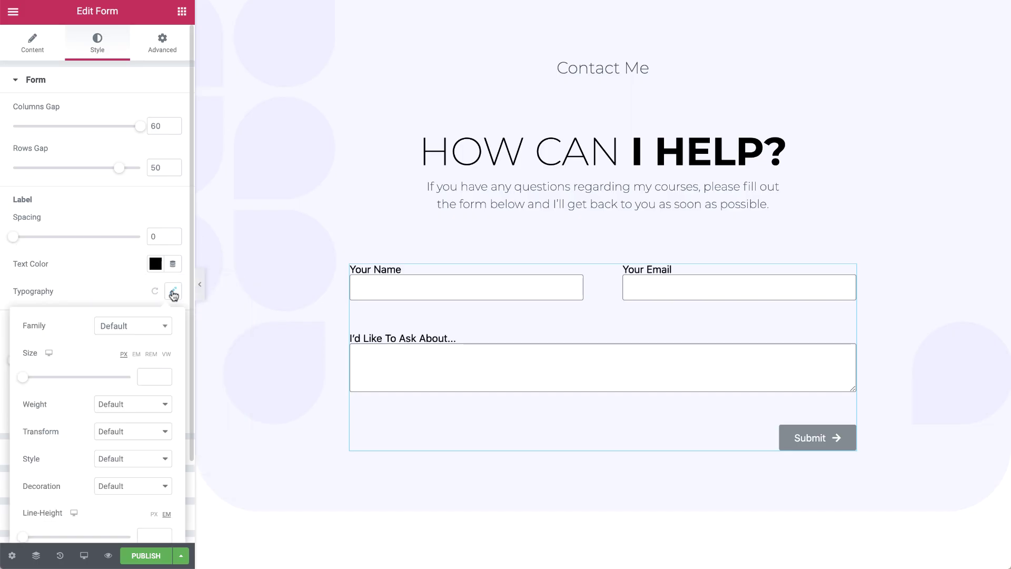
scroll(173, 293, "down", 2)
left_click(162, 234)
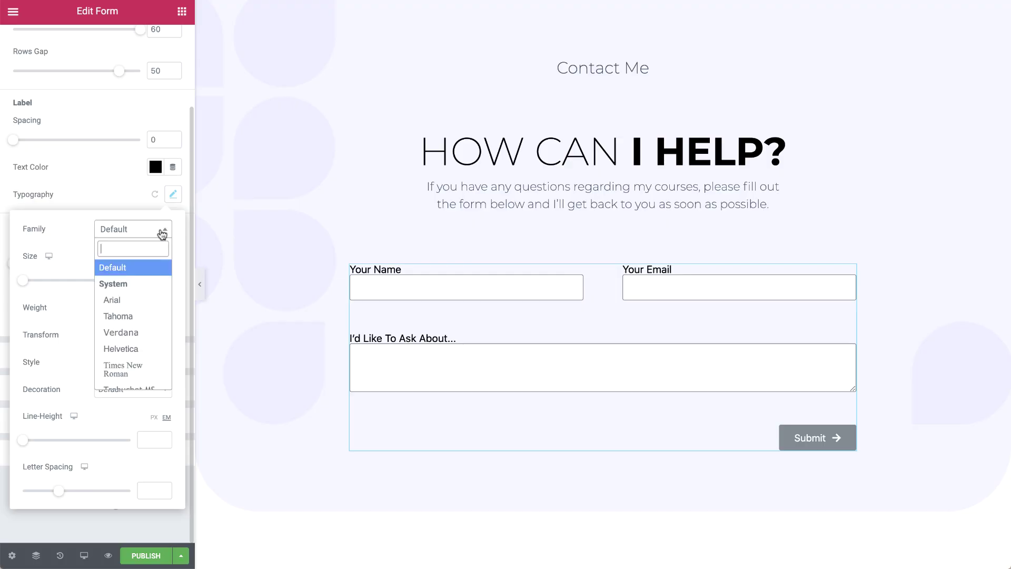
type("mont")
left_click(161, 314)
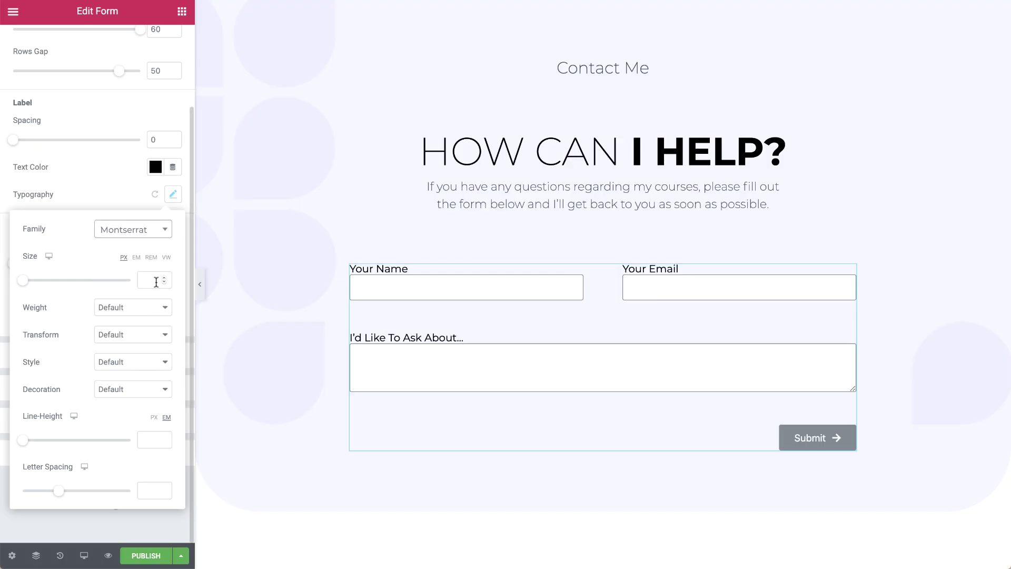
left_click(156, 283)
type("16")
left_click(162, 307)
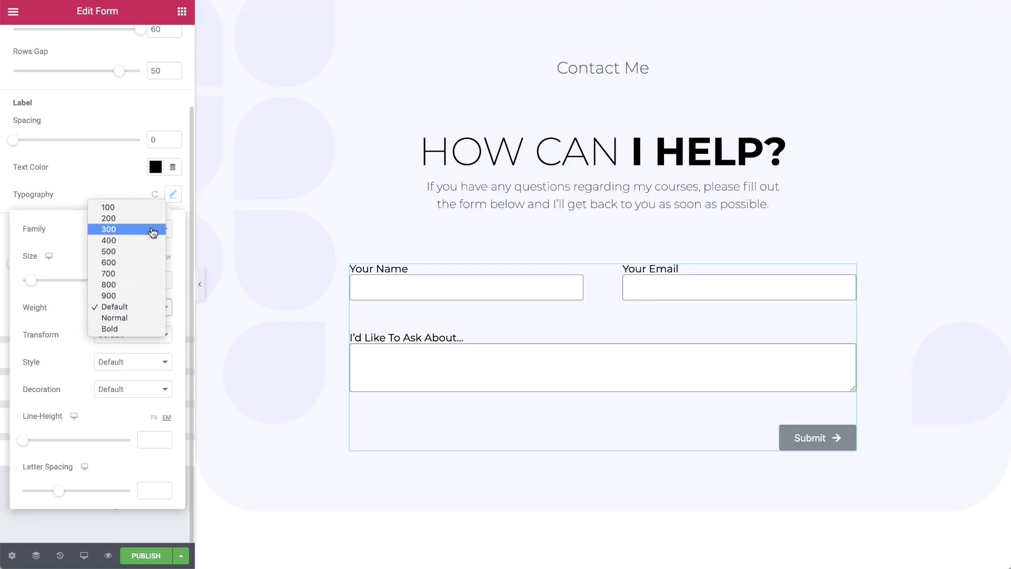
left_click(153, 218)
left_click(149, 338)
left_click(152, 365)
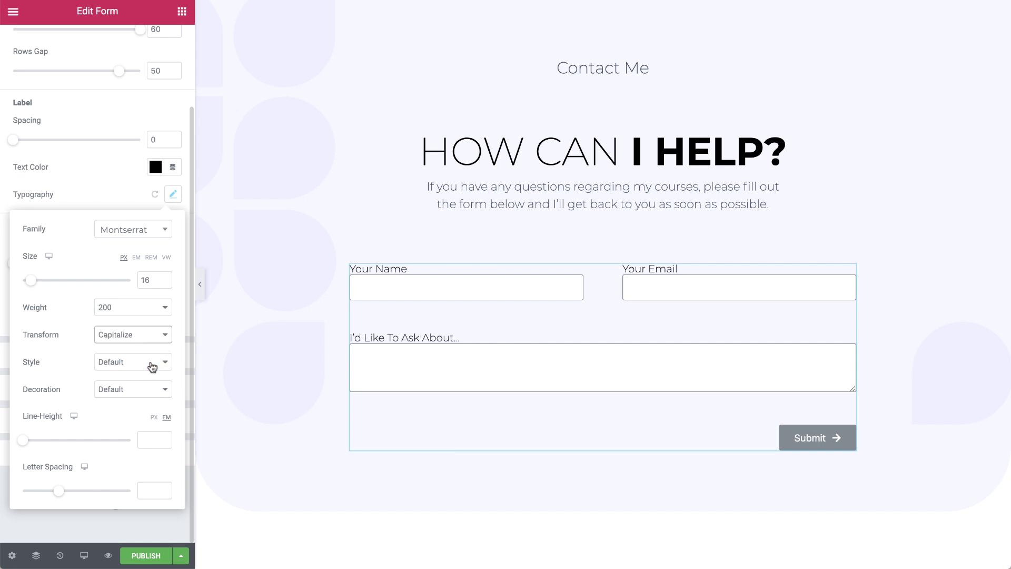
left_click(173, 194)
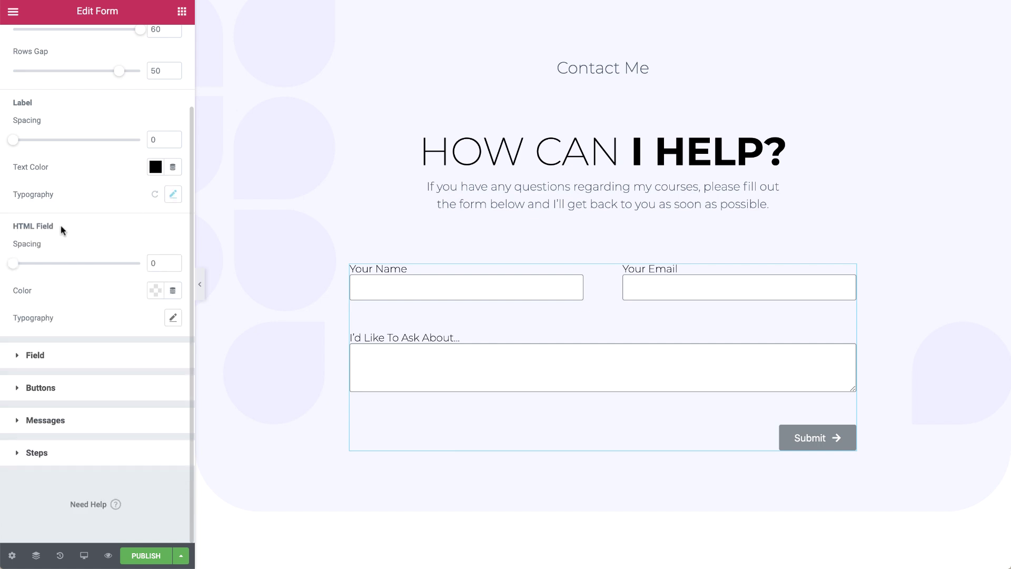
- Make the form field background fully transparent
left_click(78, 355)
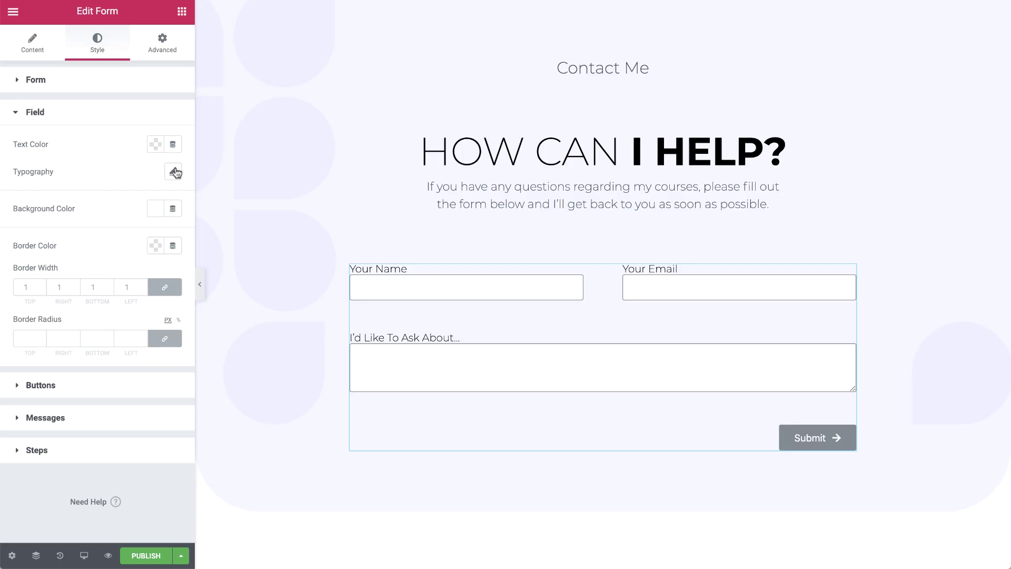
left_click(155, 212)
left_click_drag(233, 392, 55, 393)
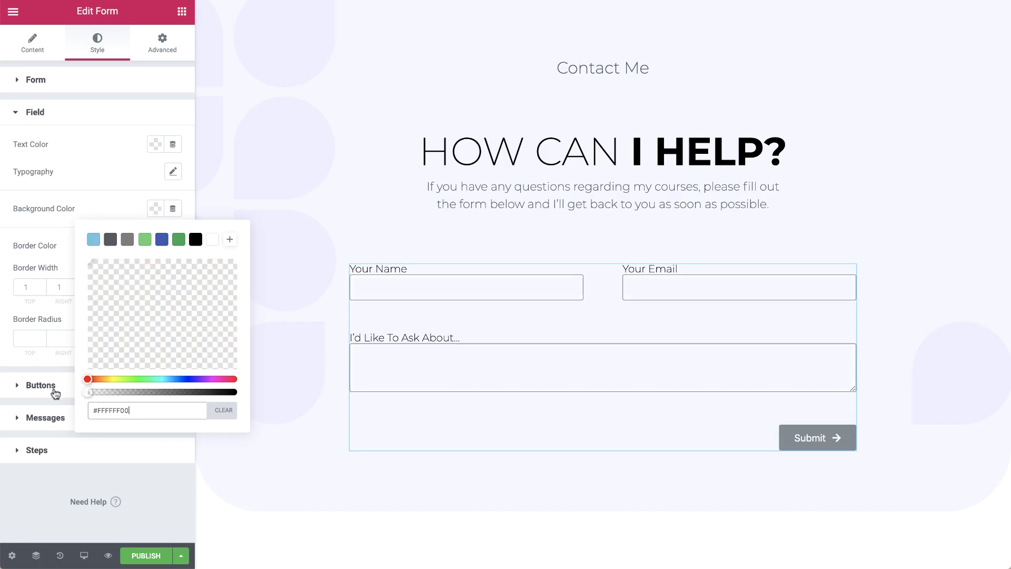
left_click(154, 211)
- Give the fields a black border with unlinked width 0 0 1 0, bottom only
left_click(155, 246)
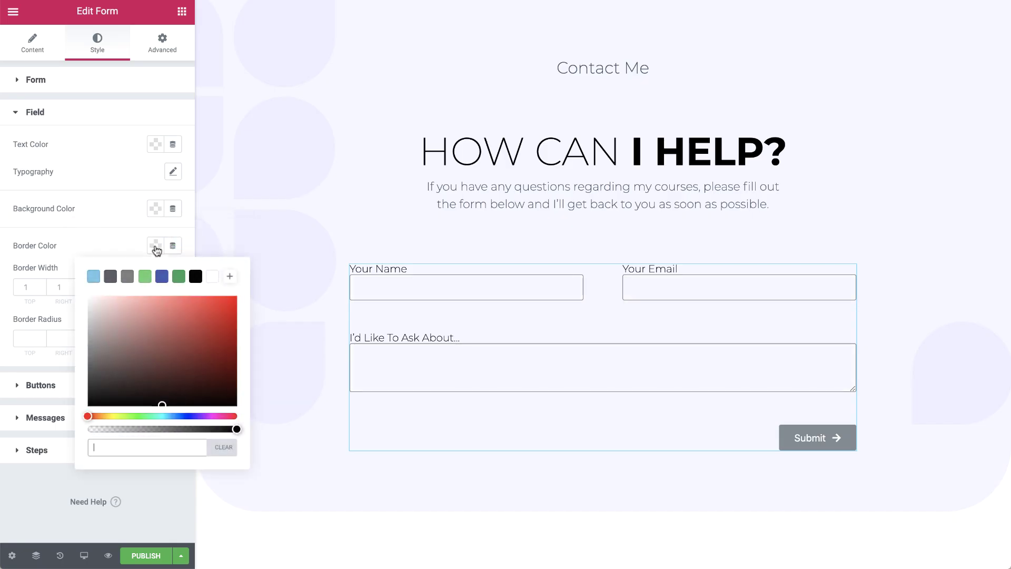
left_click(196, 277)
left_click(158, 246)
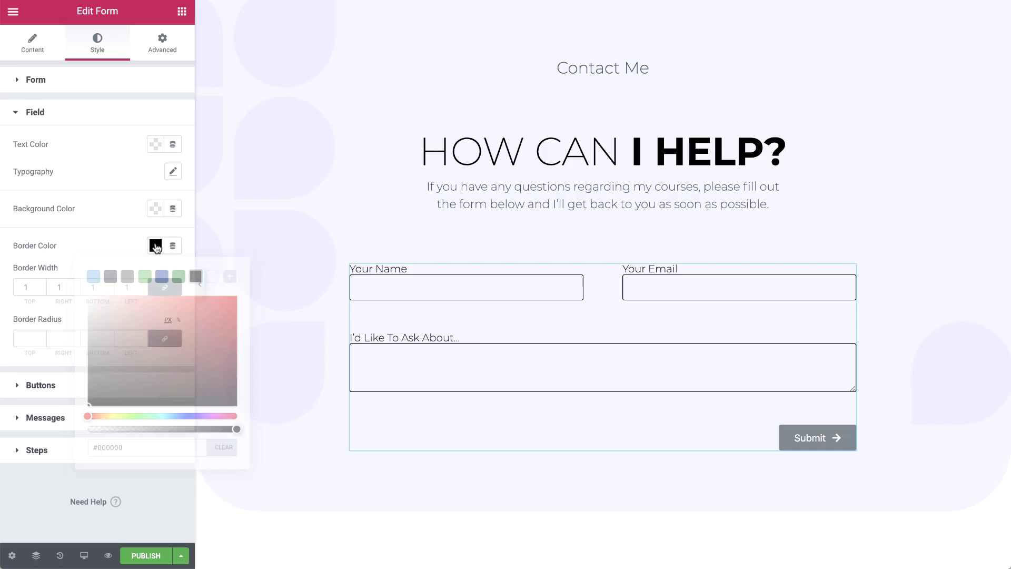
left_click(165, 287)
double_click(102, 285)
type("1")
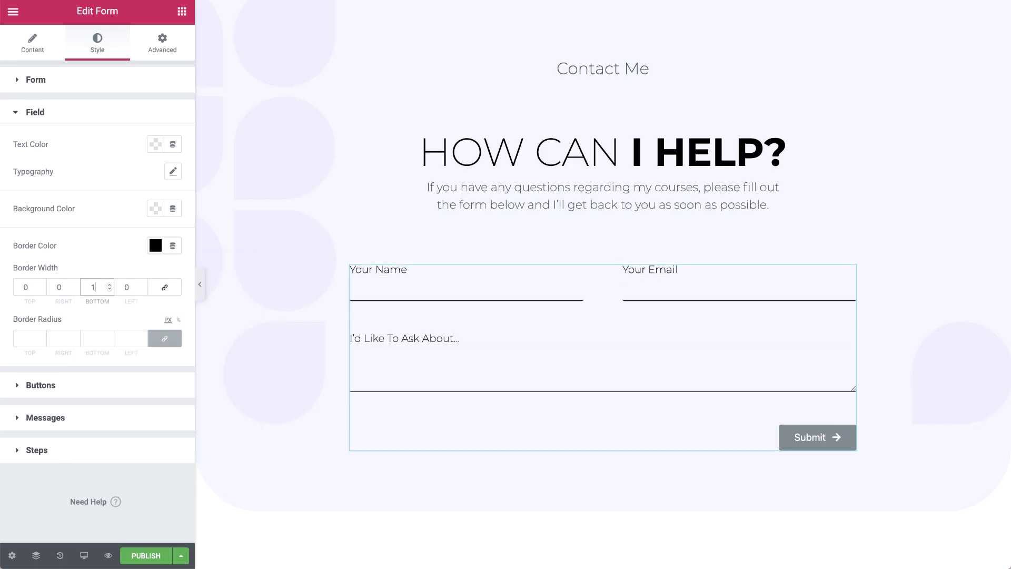
- Set the Submit button typography to Montserrat, 15px, weight 300, uppercase
left_click(126, 387)
left_click(173, 176)
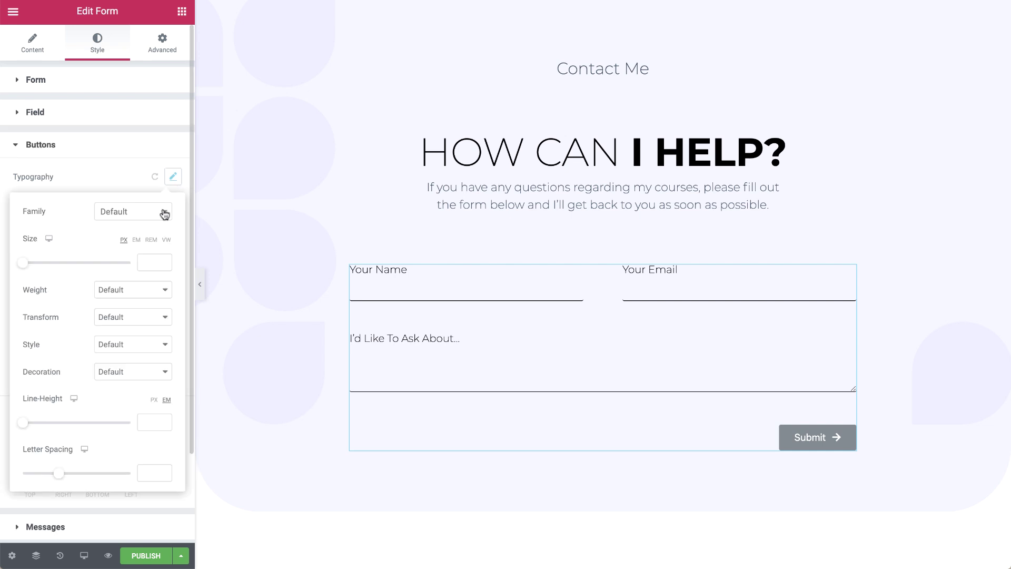
left_click(158, 212)
left_click(153, 264)
left_click(163, 263)
type("15")
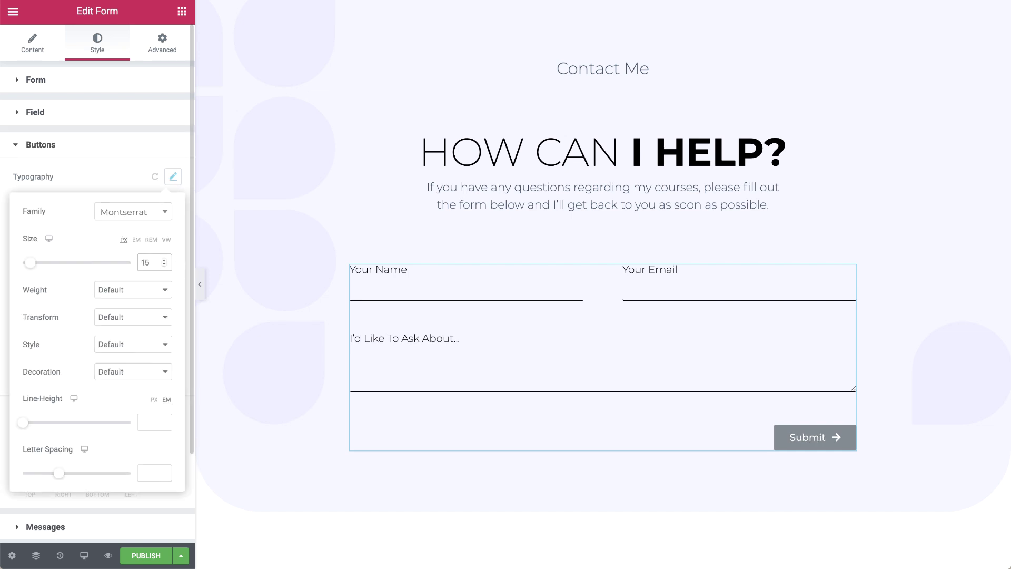
left_click(166, 289)
left_click(155, 212)
left_click(151, 317)
left_click(151, 327)
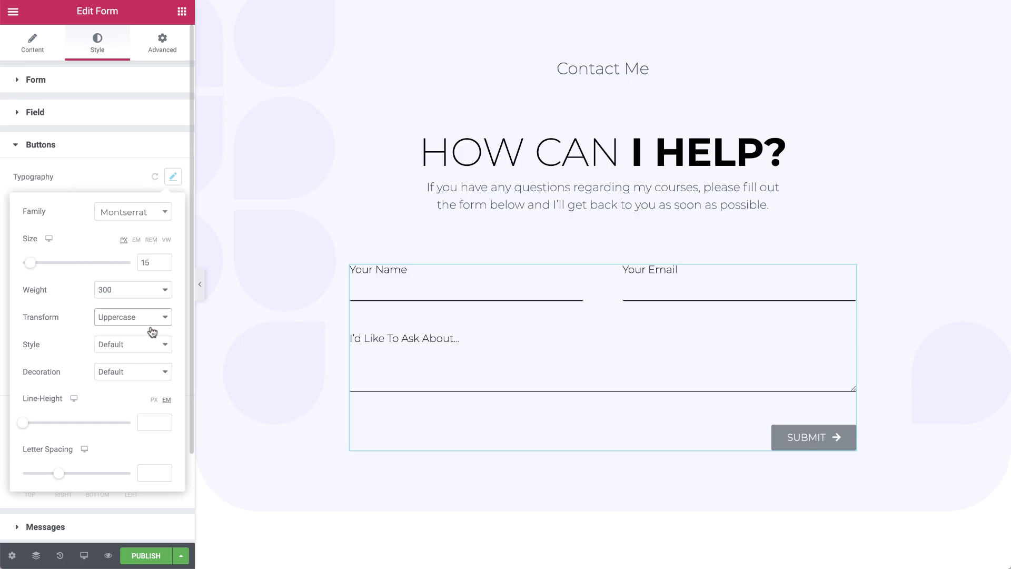
left_click(172, 178)
- Remove the button border and fill the button with purple #635DFF
left_click(172, 200)
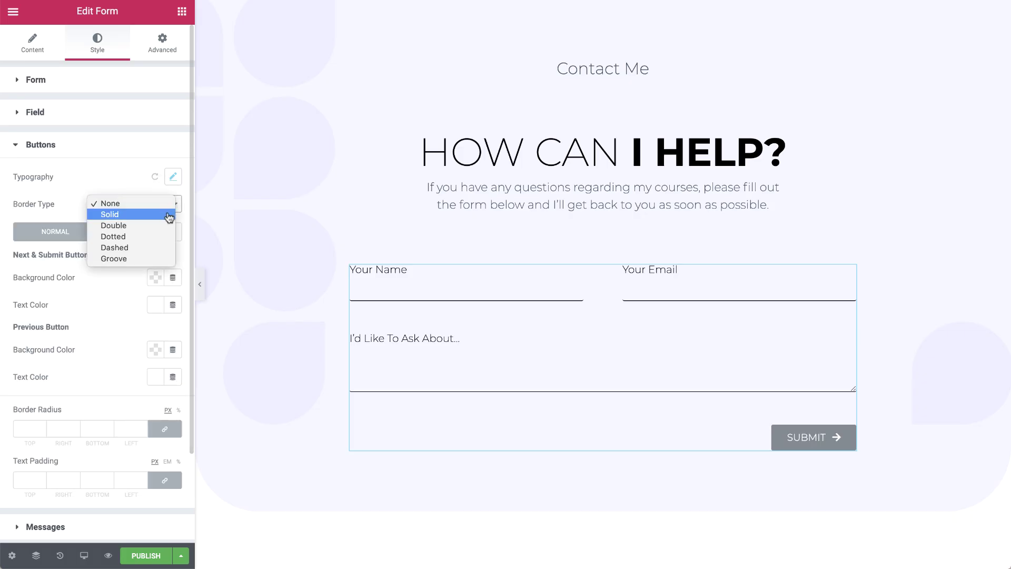
left_click(169, 215)
left_click(42, 255)
type("5")
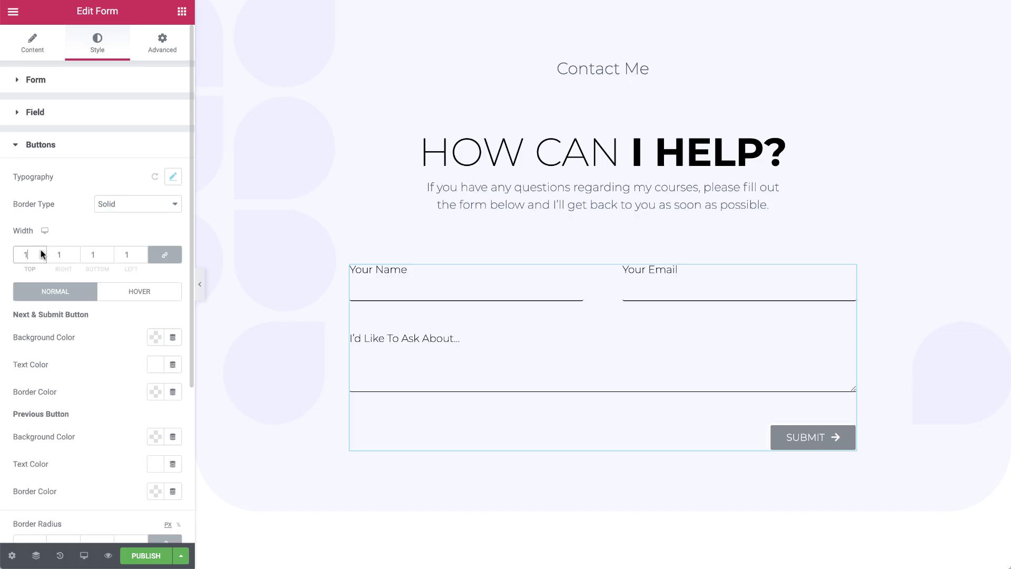
left_click(137, 205)
left_click(136, 193)
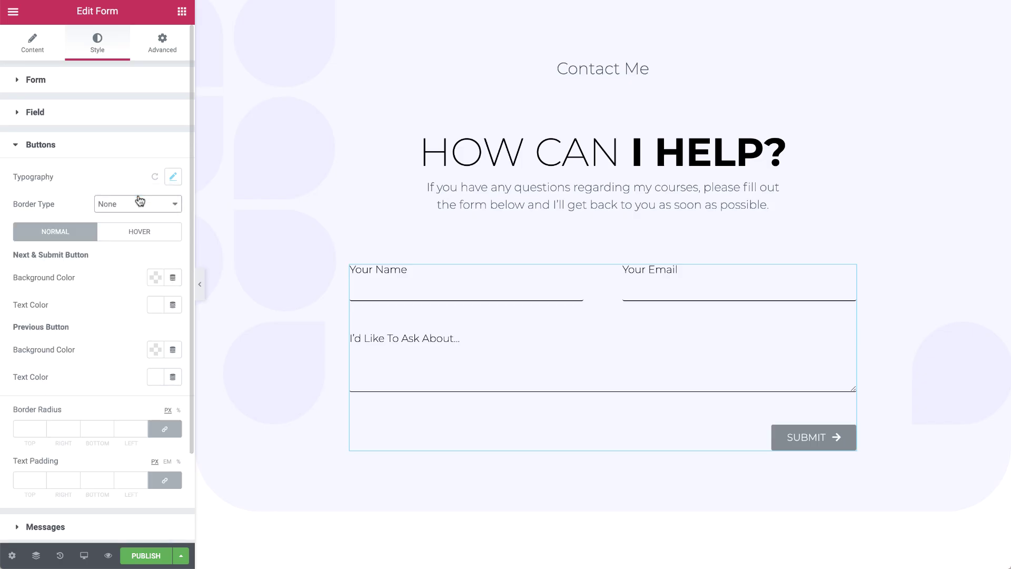
left_click(155, 278)
left_click(159, 484)
key("ctrl+v")
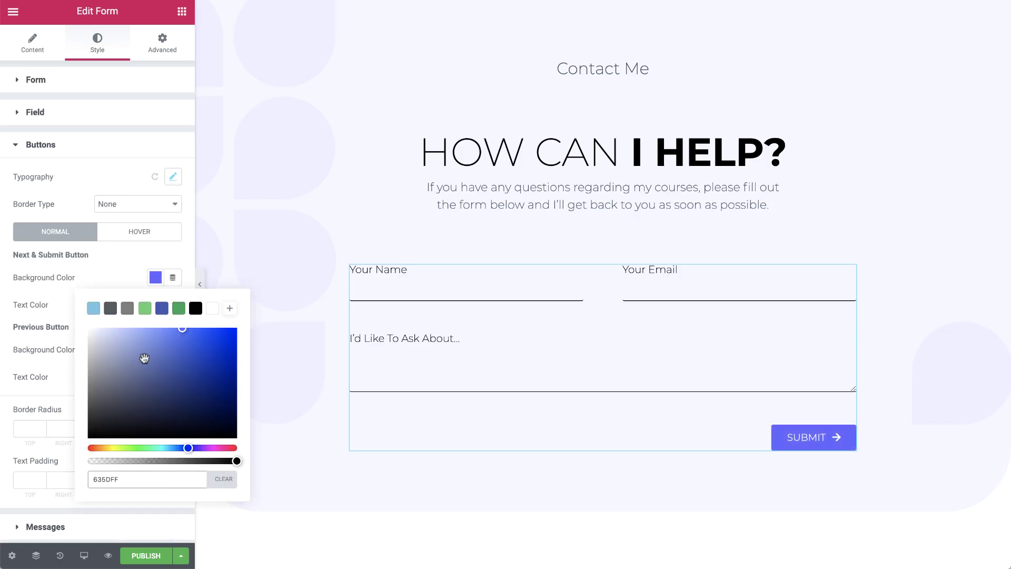
left_click(155, 278)
left_click(156, 305)
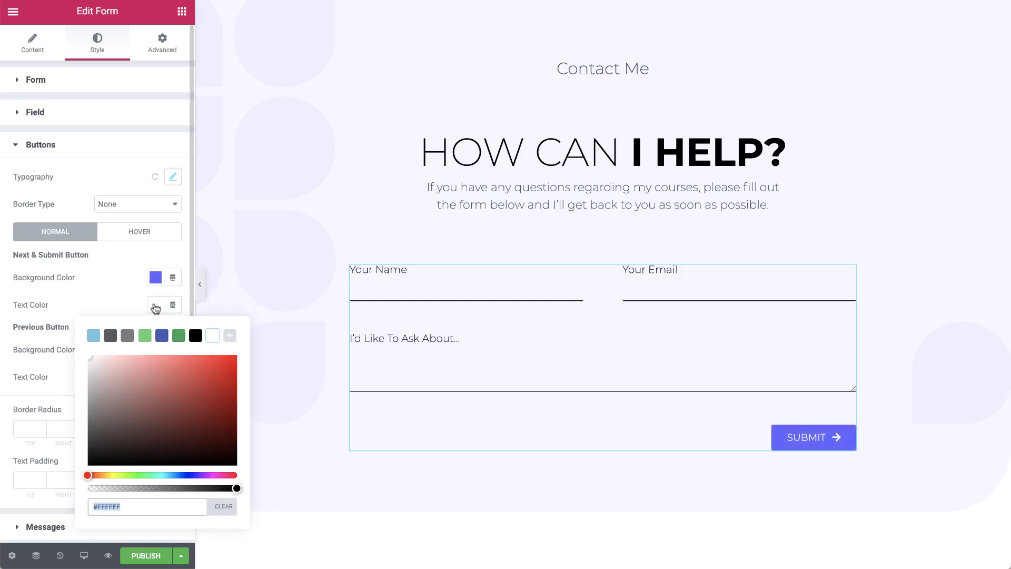
left_click(155, 305)
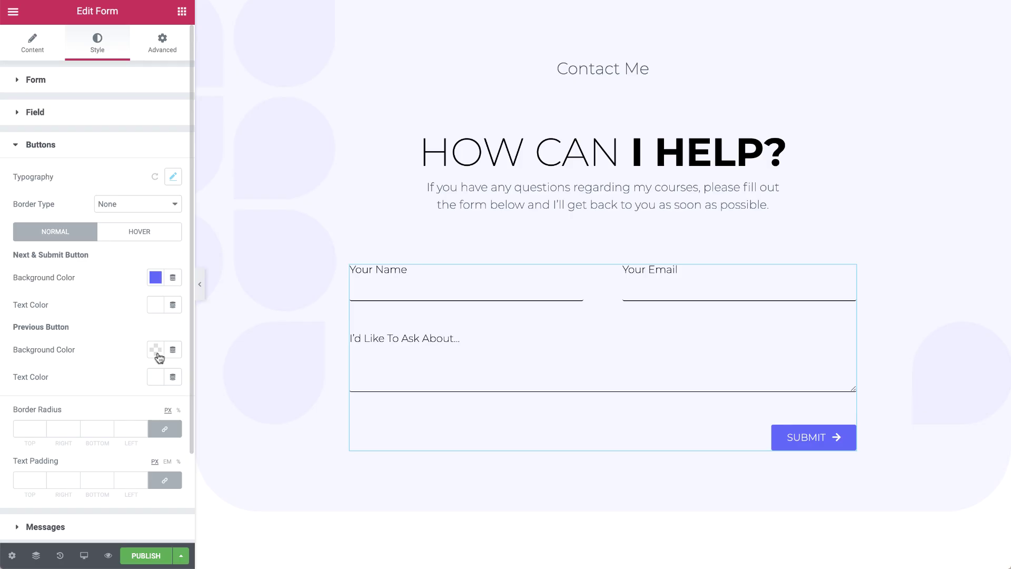
- Round the button corners with border radius 50 0 50 50
left_click(165, 429)
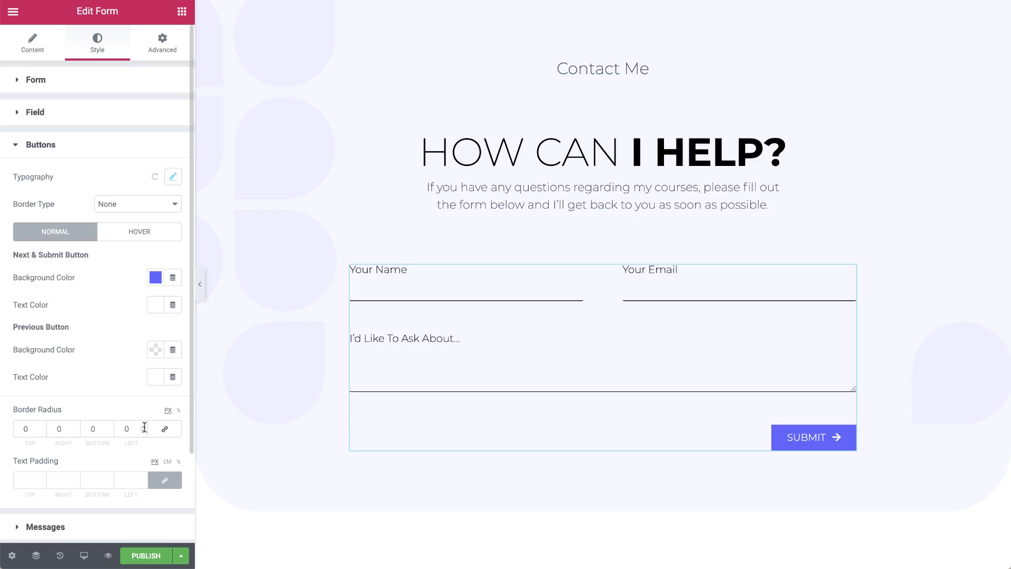
type("50")
left_click(79, 428)
type("50")
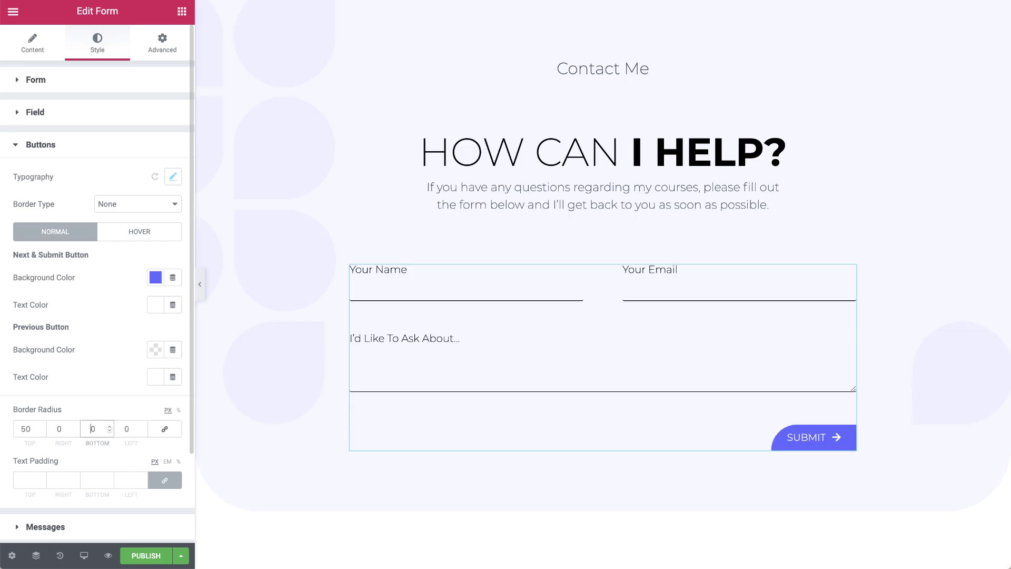
left_click(117, 428)
type("50")
- Give the button text padding of 15 50 15 50
left_click(165, 480)
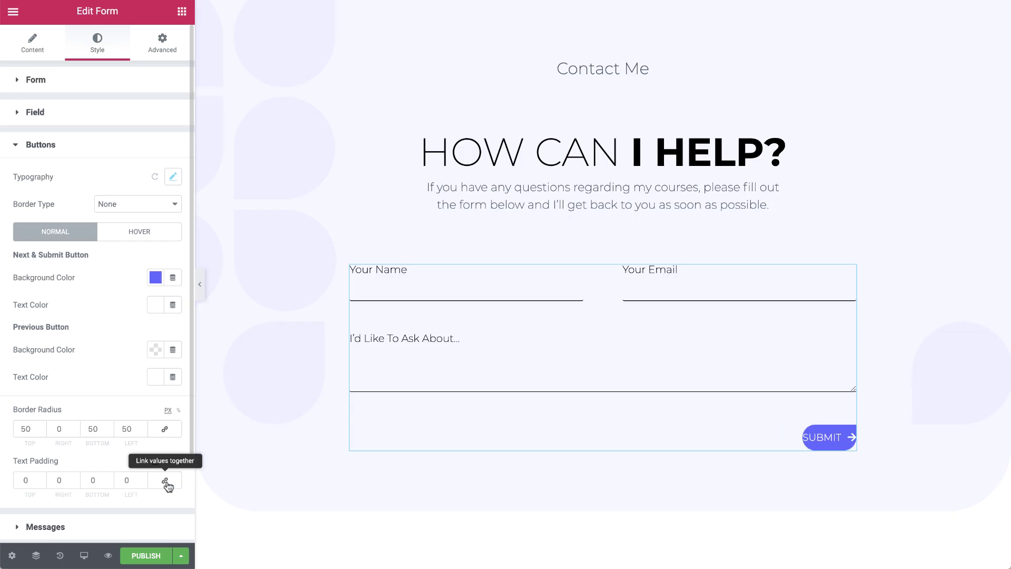
left_click(29, 480)
type("15")
left_click(50, 480)
type("50")
left_click(98, 480)
type("15")
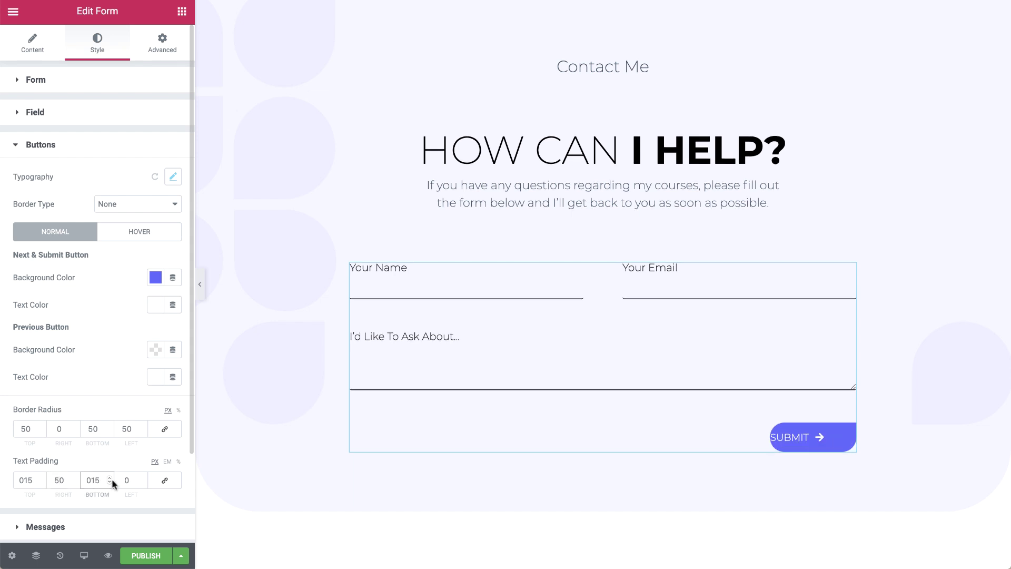
left_click(117, 479)
type("50")
left_click(125, 523)
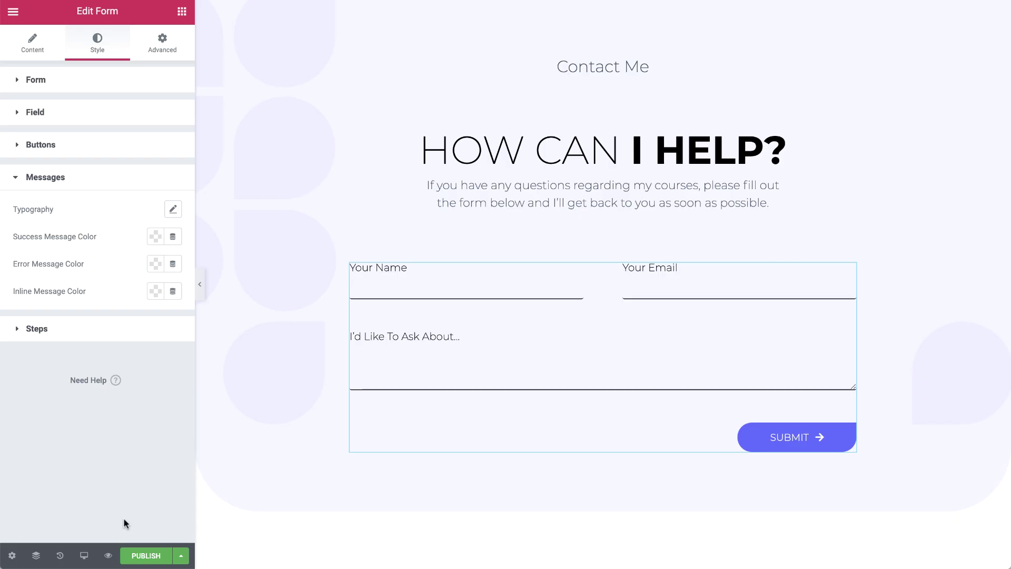
- Collapse the editor sidebar to preview the finished contact form full-screen
left_click(72, 332)
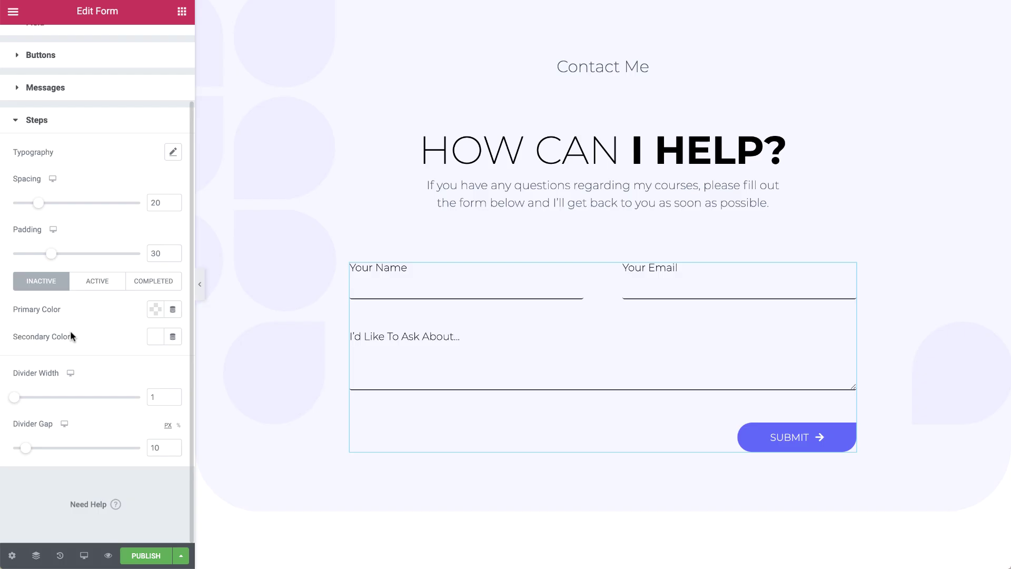
left_click(200, 285)
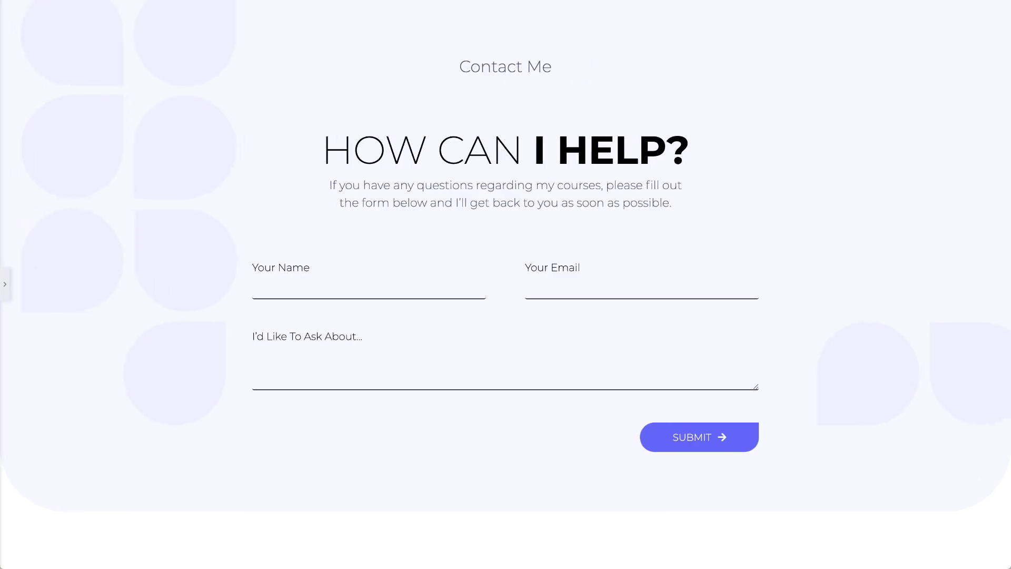